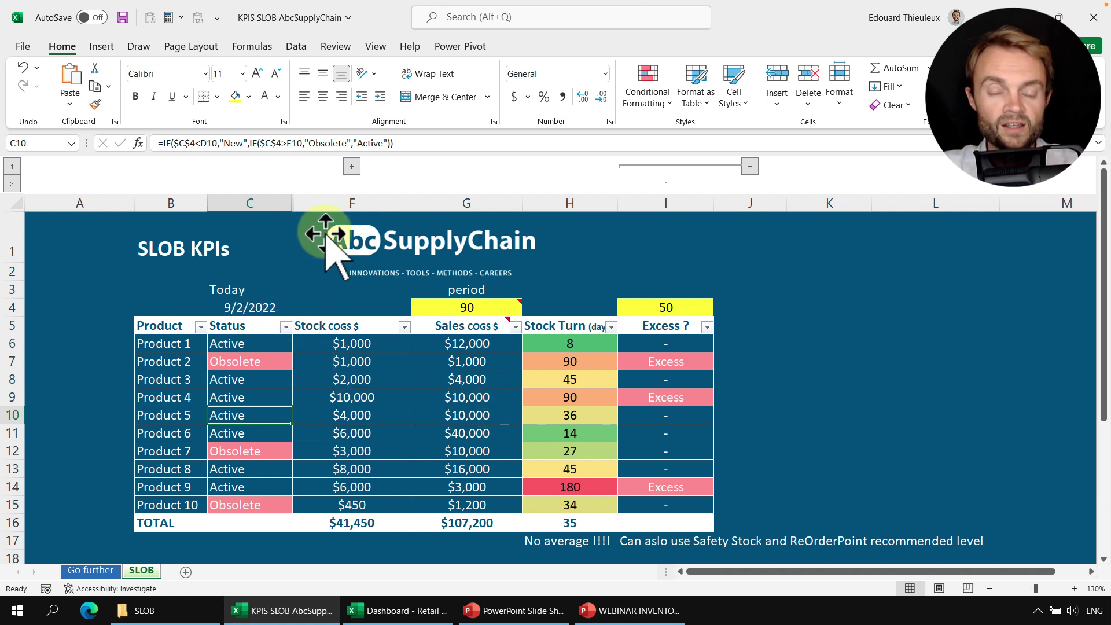
- Expand the grouped columns between Status and Stock COGS $ and inspect the Starting date and Ending date columns
click(351, 168)
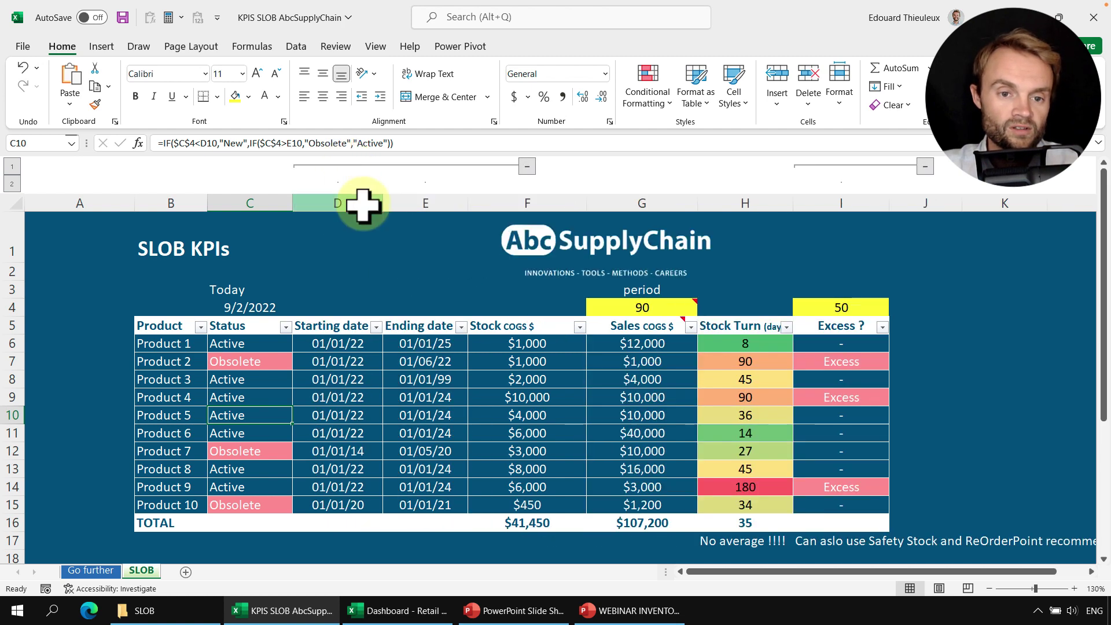
click(329, 330)
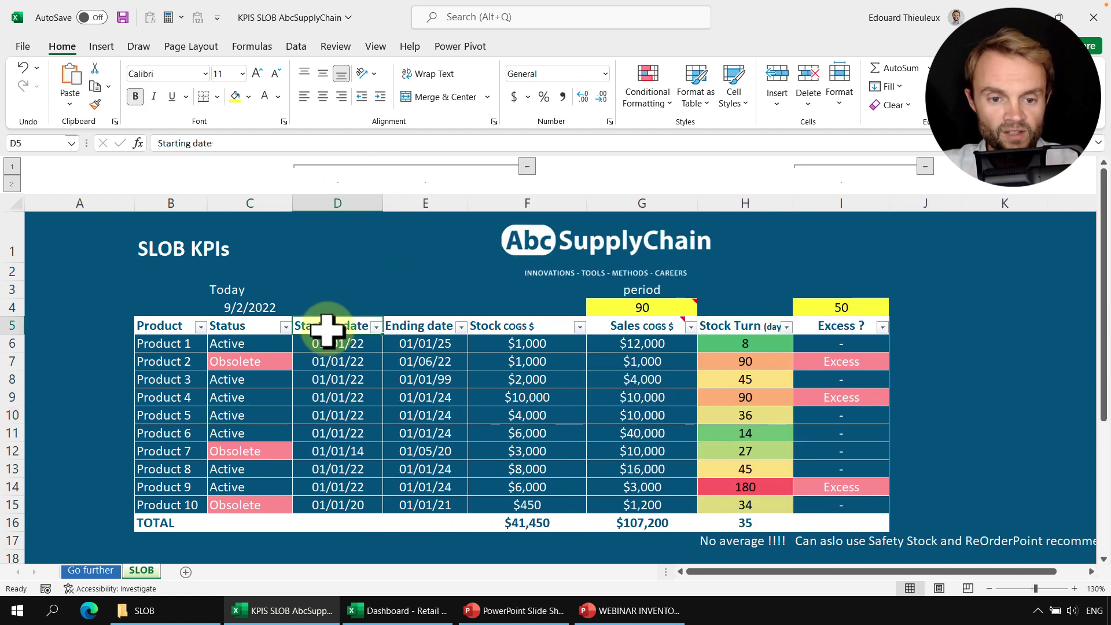
click(408, 327)
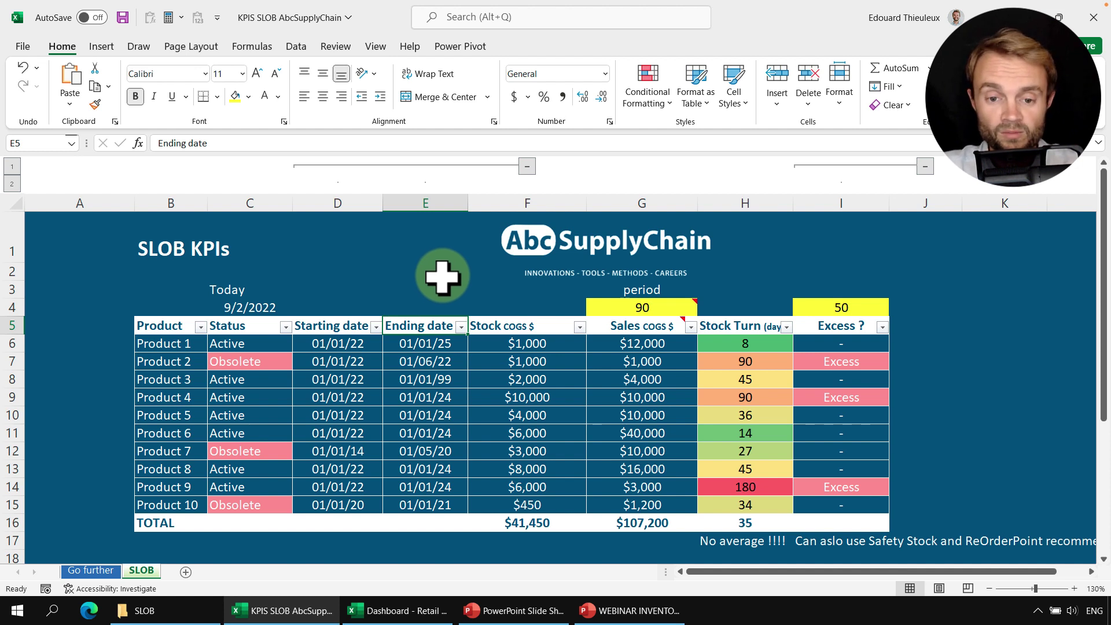
click(336, 343)
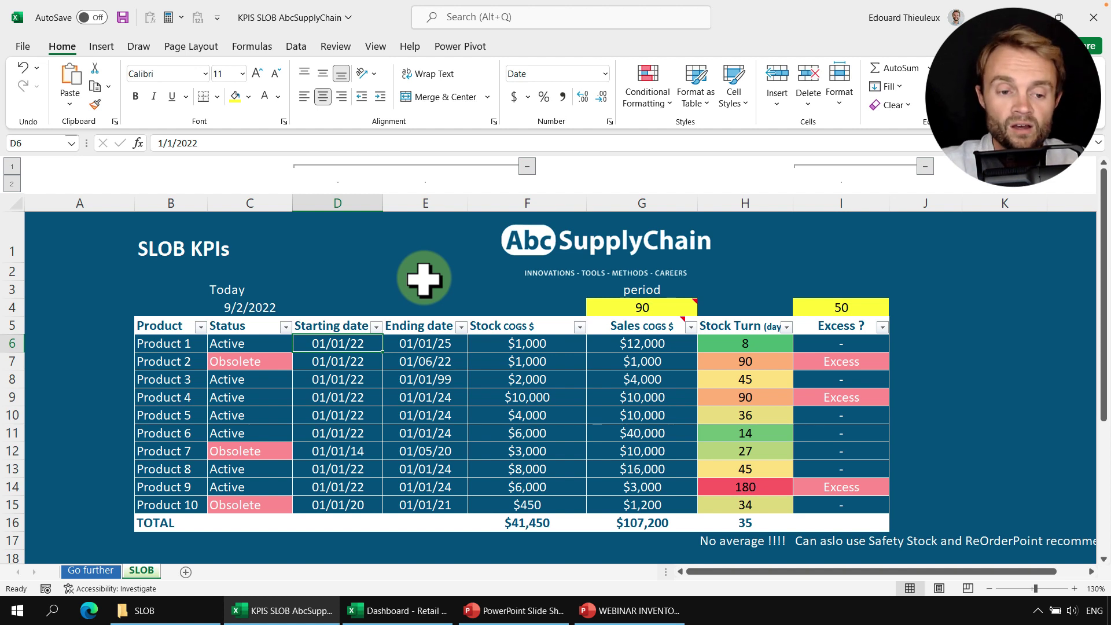
- Open the Status formula of Product 1 to see which cells it refers to
click(183, 345)
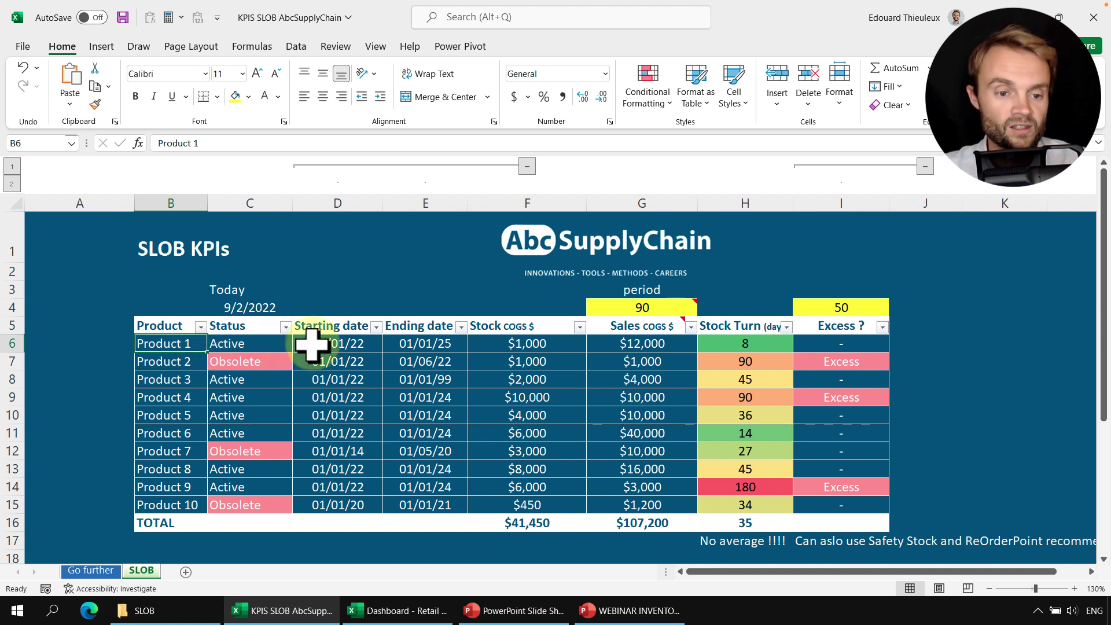
click(254, 346)
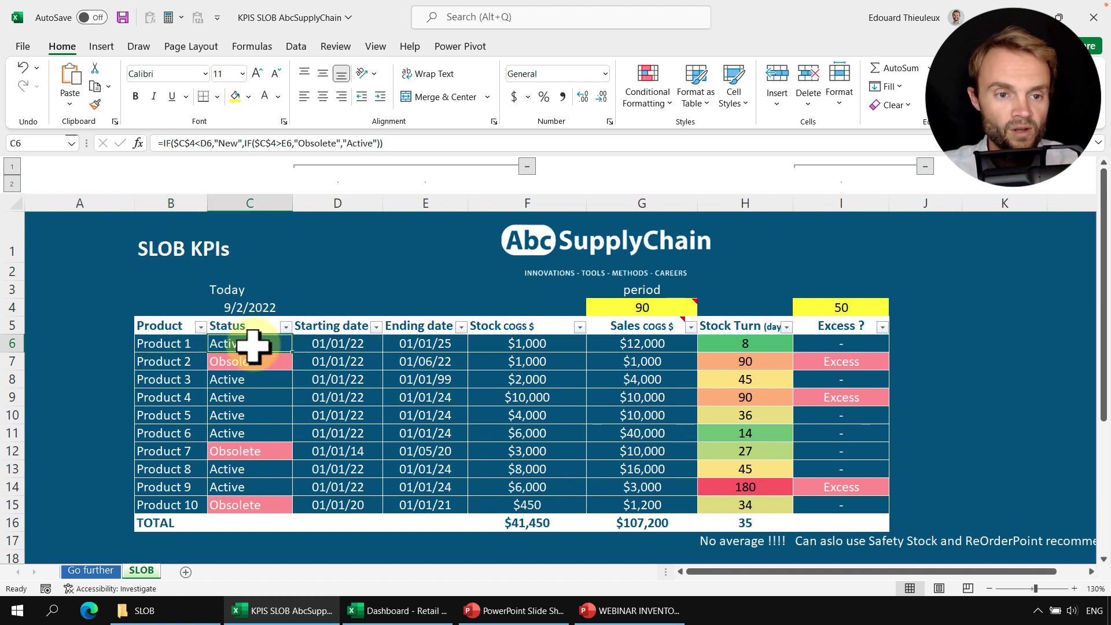
click(281, 143)
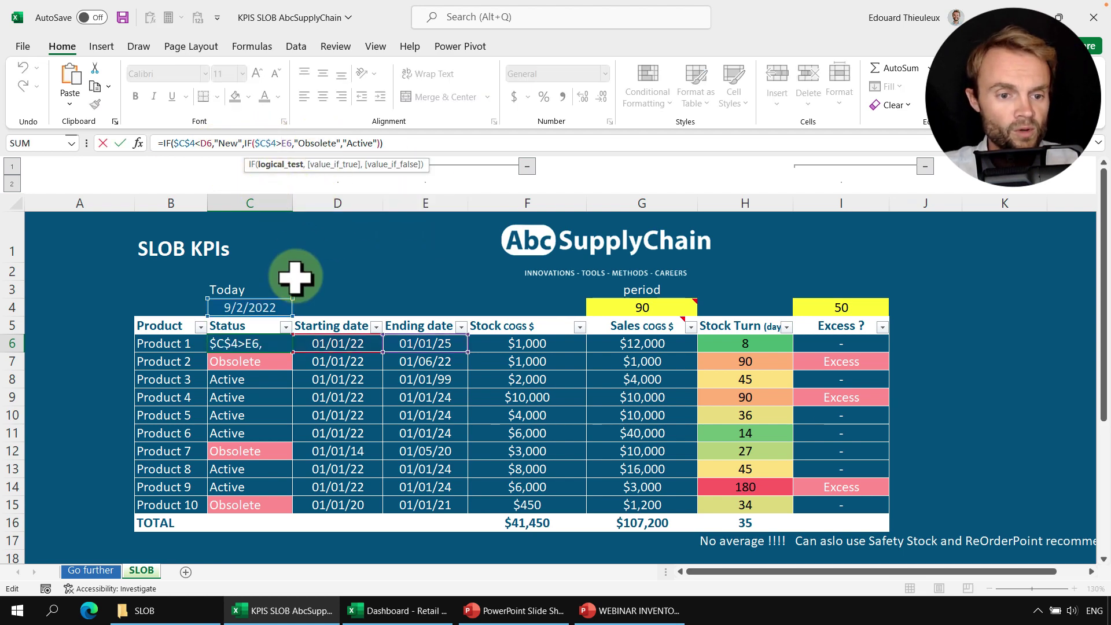
- Enter the TODAY function in cell C4, under the Today label
click(277, 304)
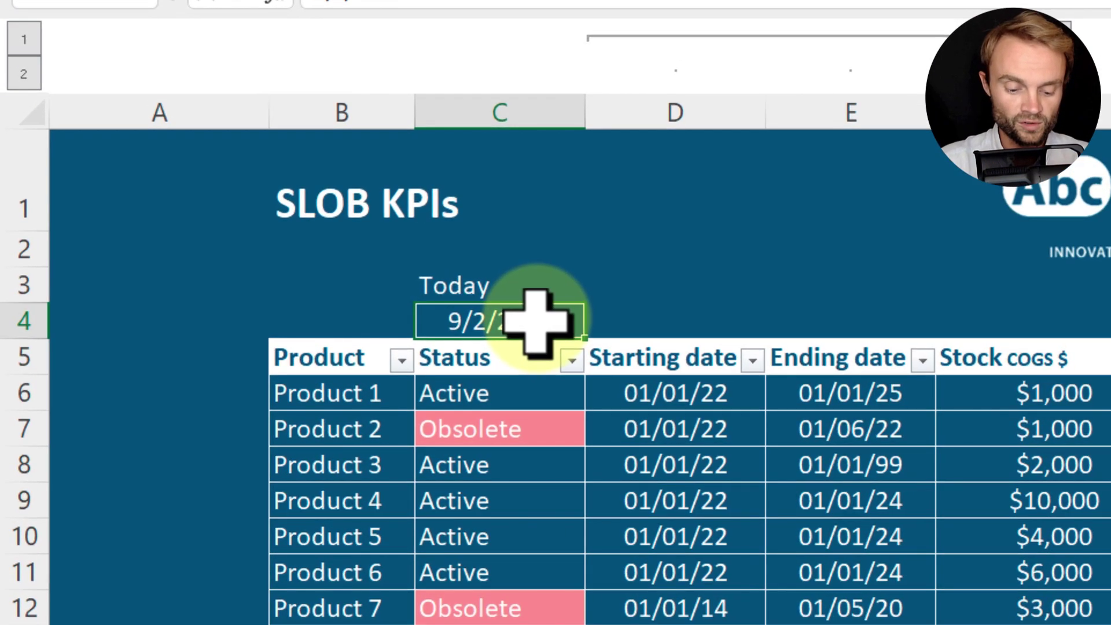
text(=)
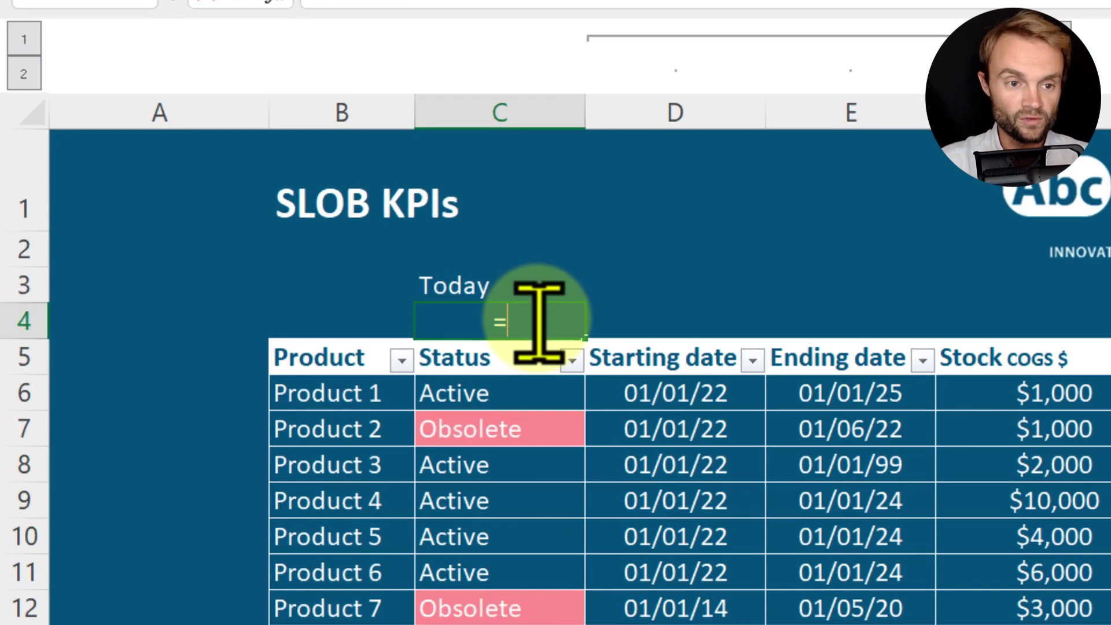
text(today)
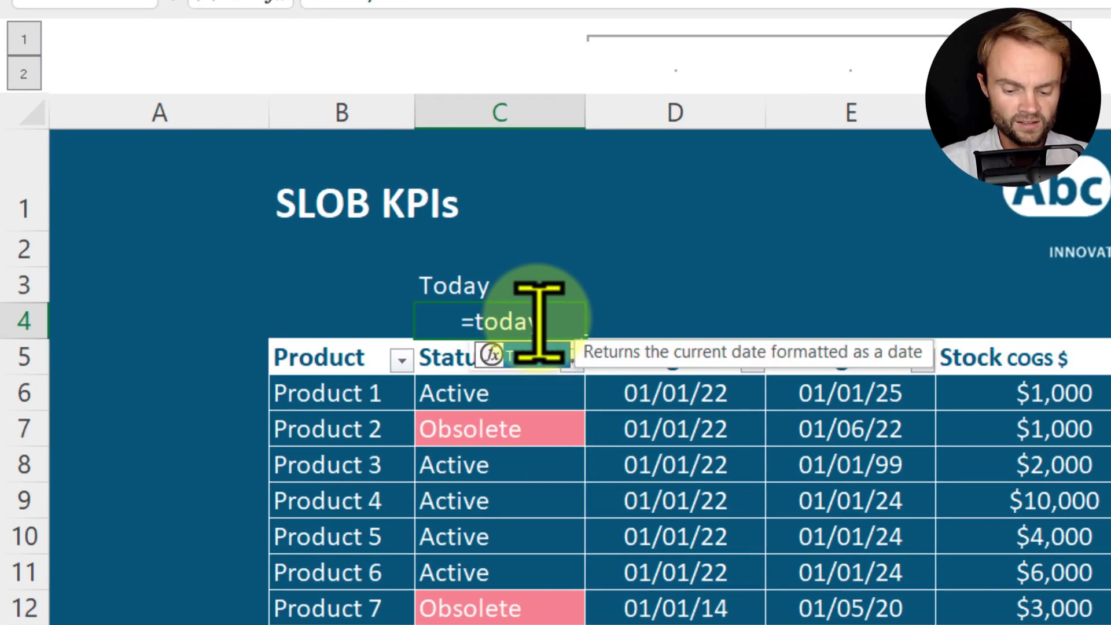
text(()
key(Return)
- Examine the nested IF formula in C6, including its "New", "Obsolete" and "Active" results
click(570, 393)
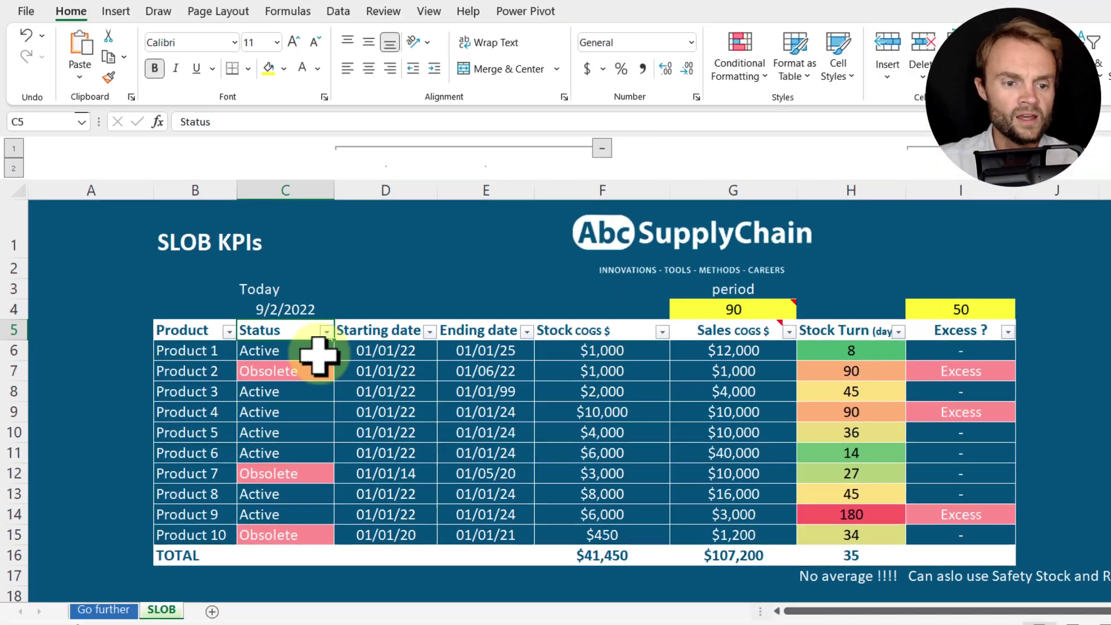
click(249, 156)
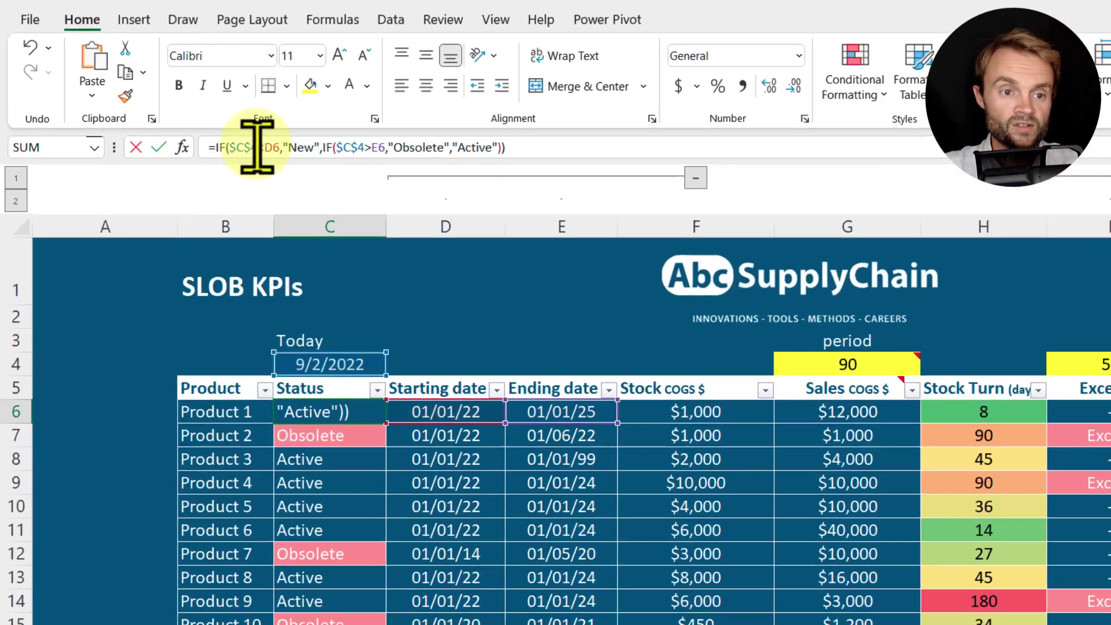
click(256, 147)
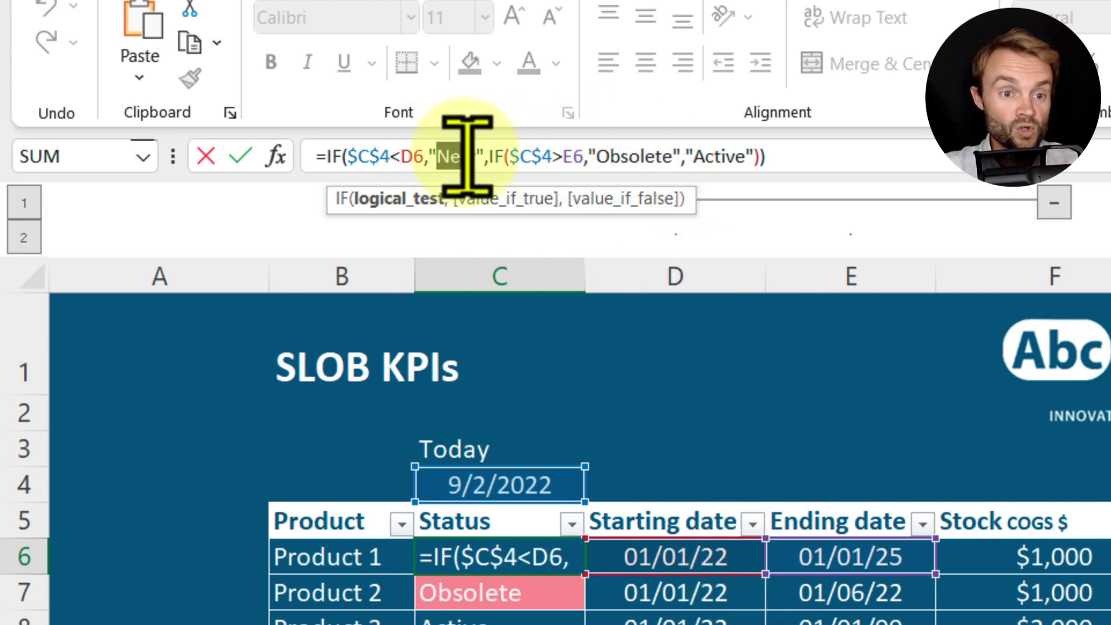
drag(438, 156, 459, 156)
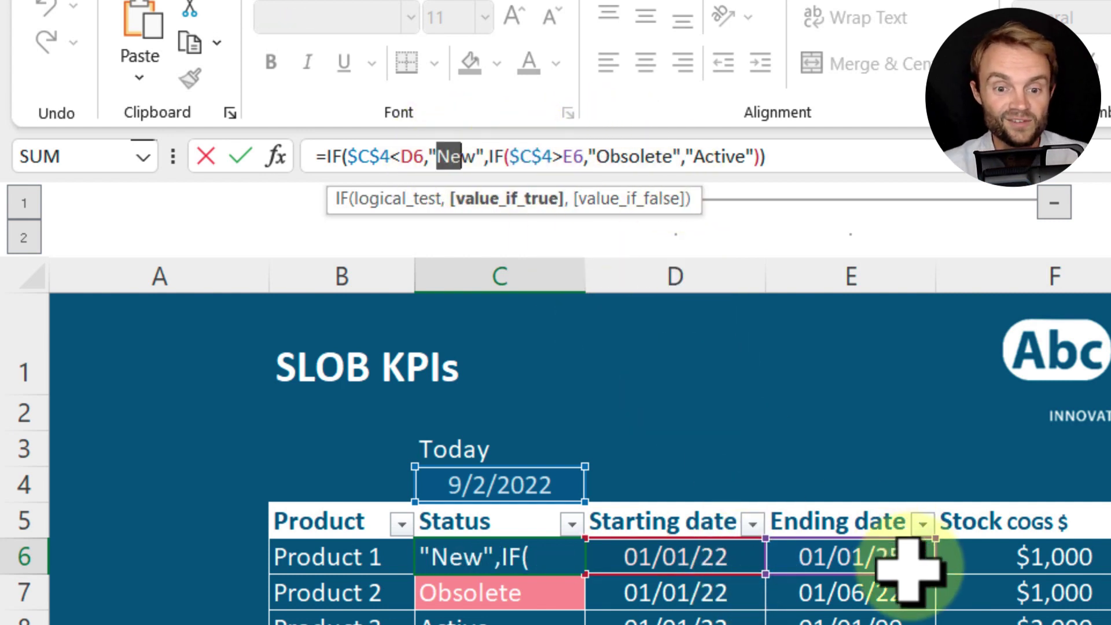
double_click(627, 156)
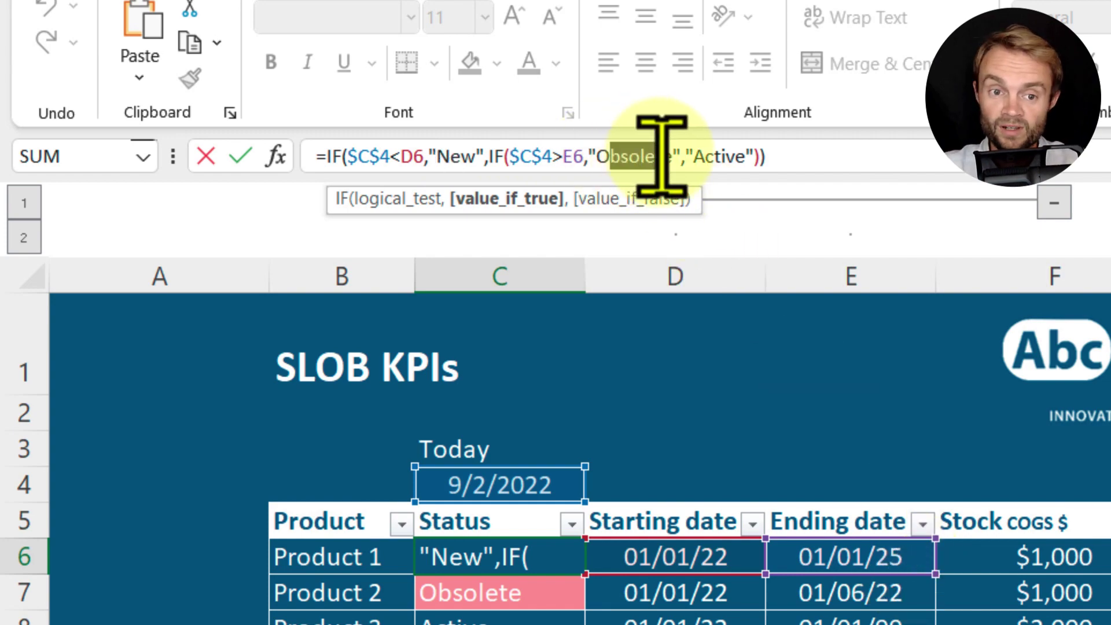
click(720, 158)
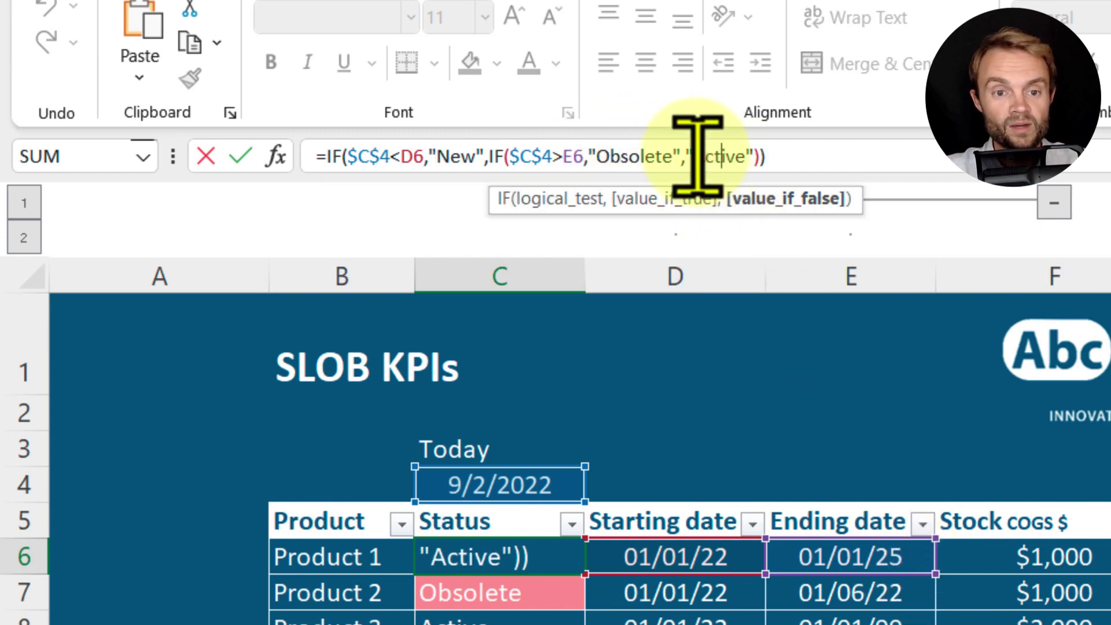
double_click(710, 157)
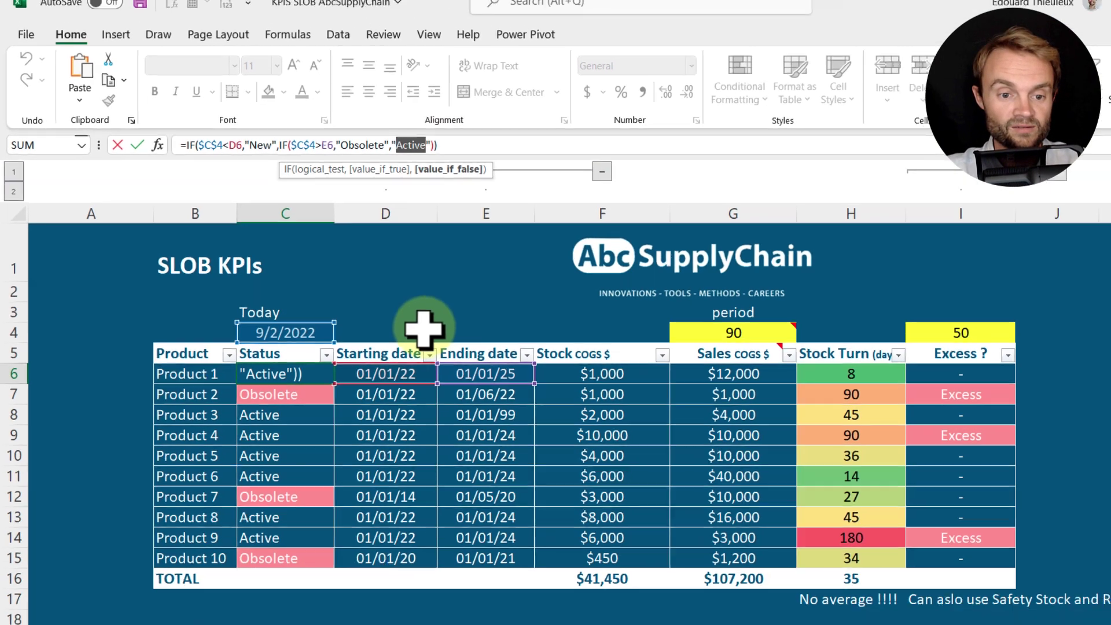
key(Return)
- Copy the Status formula from C6 to all products in C6:C15
drag(297, 375, 284, 551)
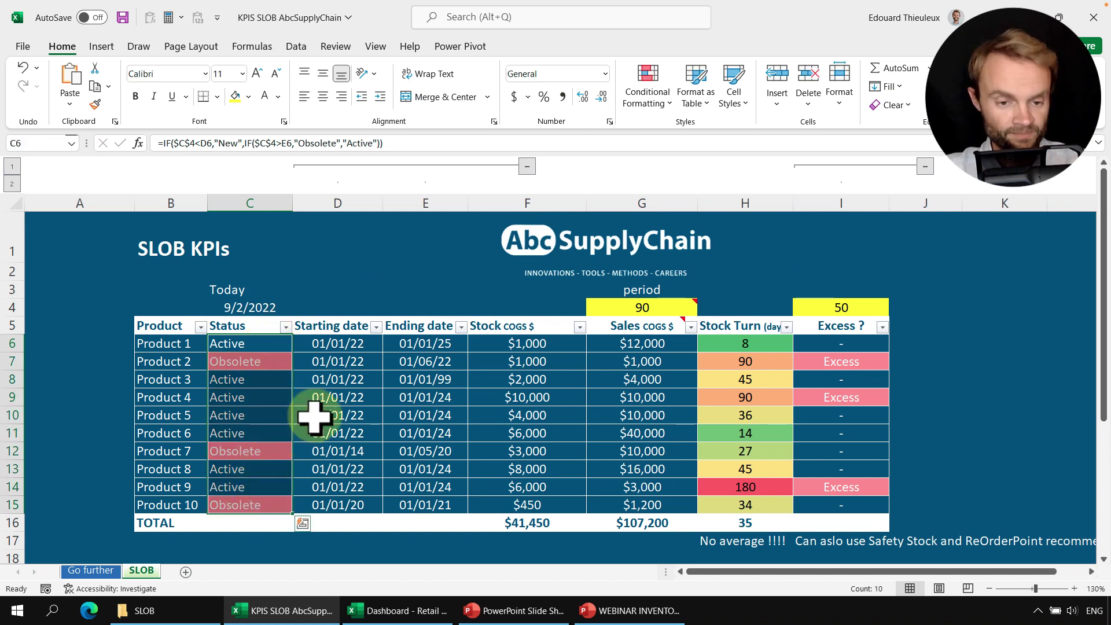
click(275, 345)
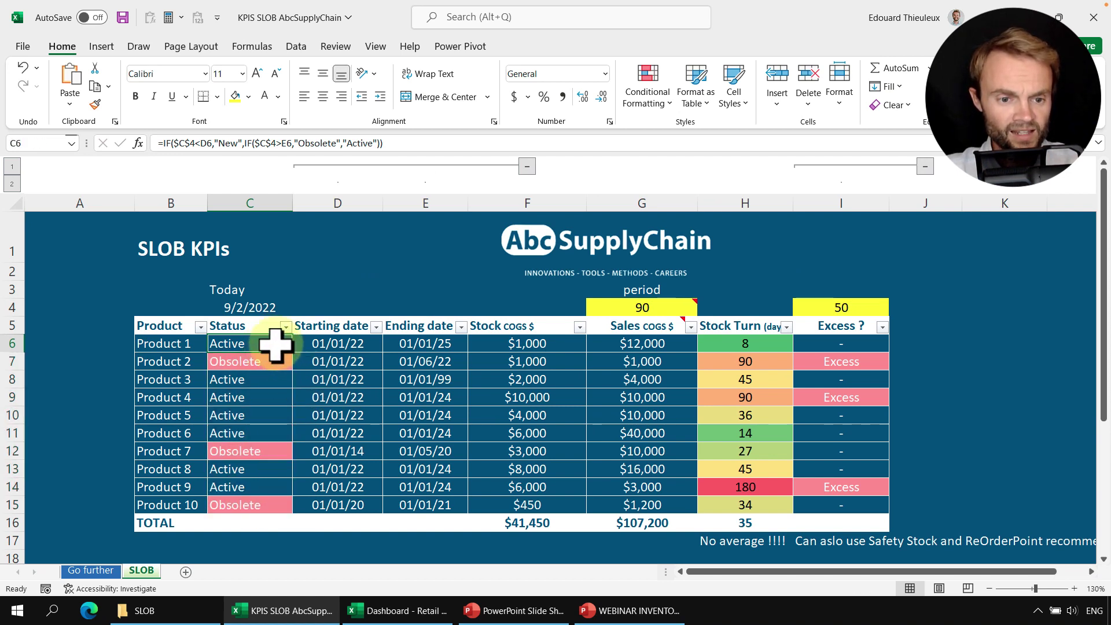
key(ctrl+c)
drag(260, 347, 254, 504)
key(ctrl+v)
click(266, 385)
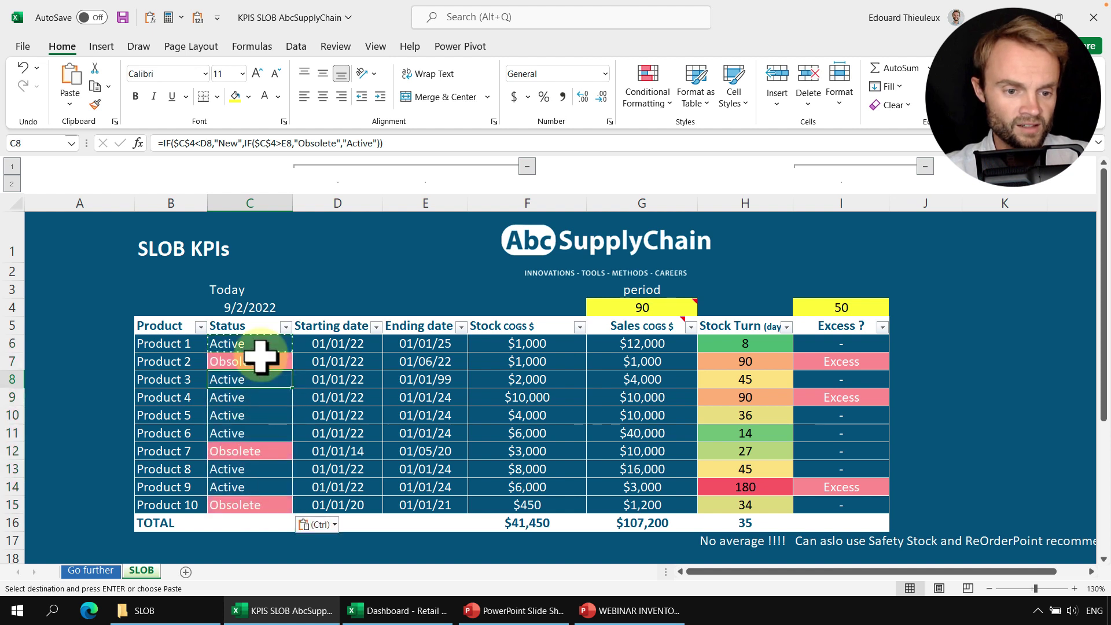
- Review the conditional formatting rules applied to the Status cells C6:C15
drag(253, 346, 243, 473)
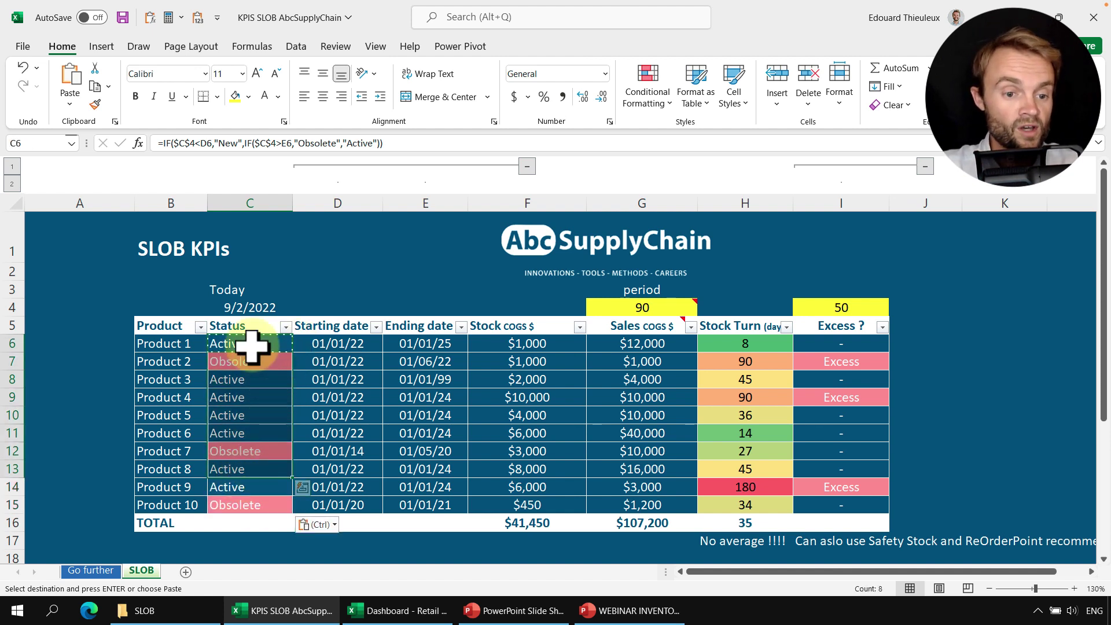
drag(247, 347, 243, 504)
click(672, 114)
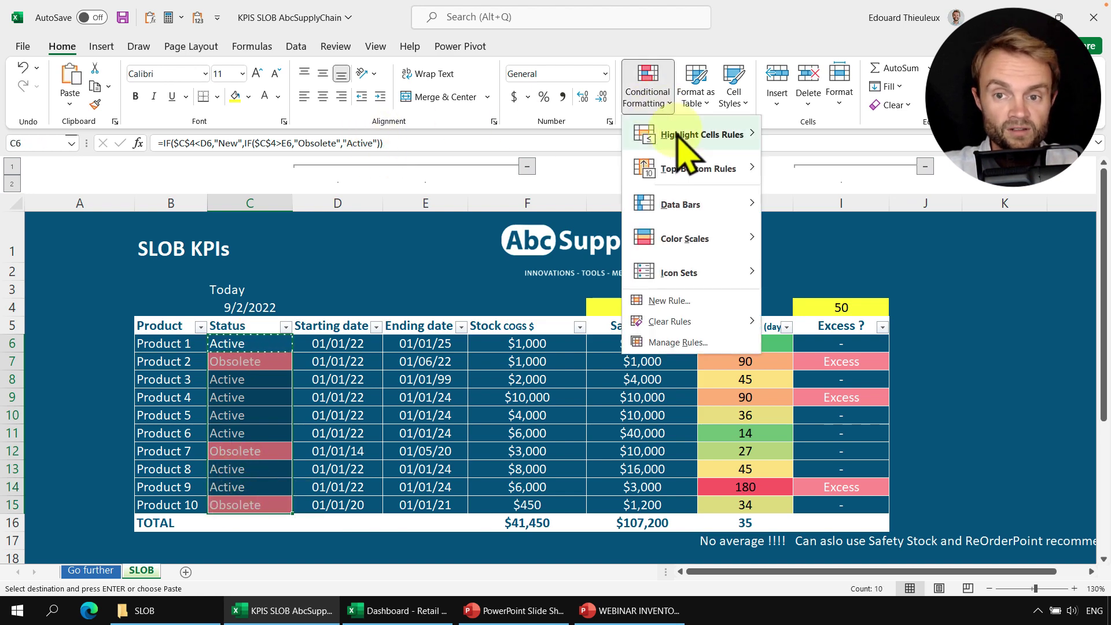
click(689, 343)
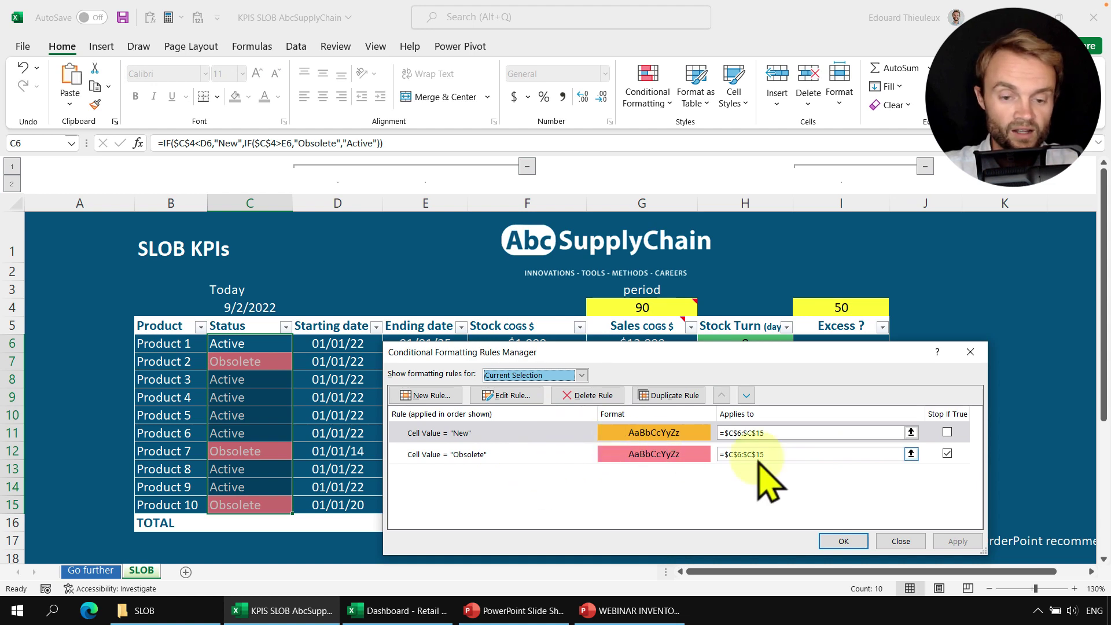
click(970, 352)
drag(335, 364, 248, 504)
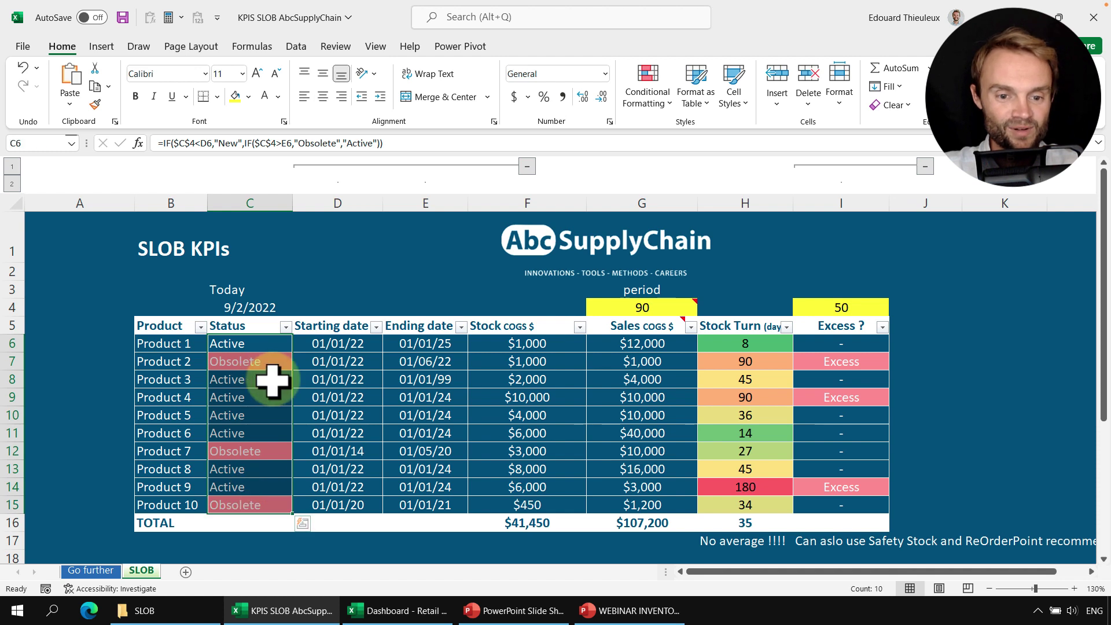
- Examine the Stock COGS $ column and its values for the listed products
drag(519, 358, 501, 491)
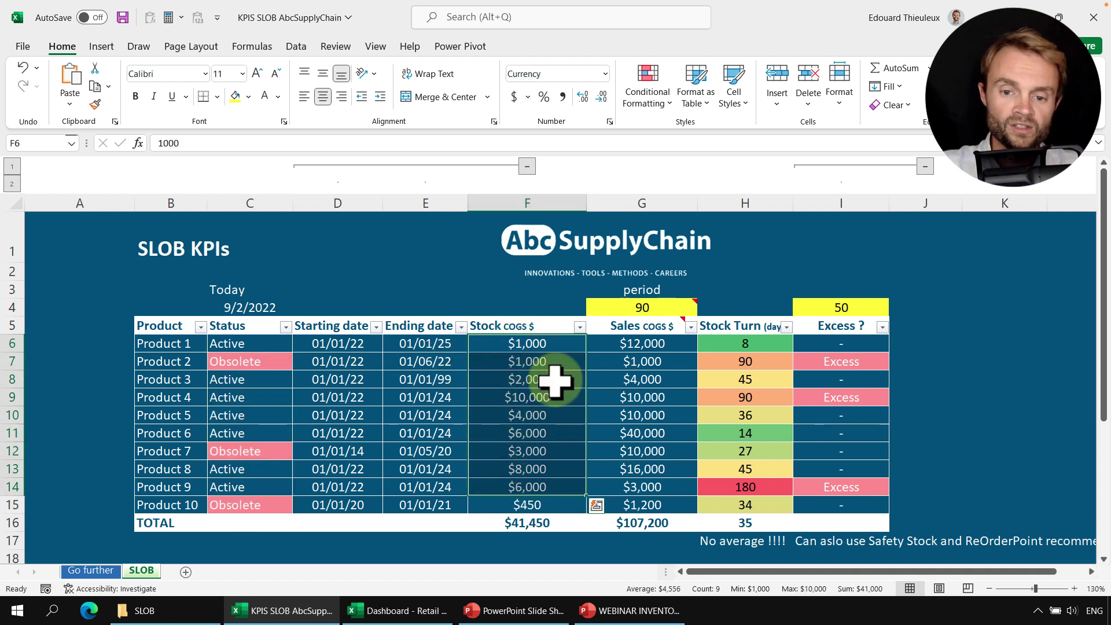
click(531, 343)
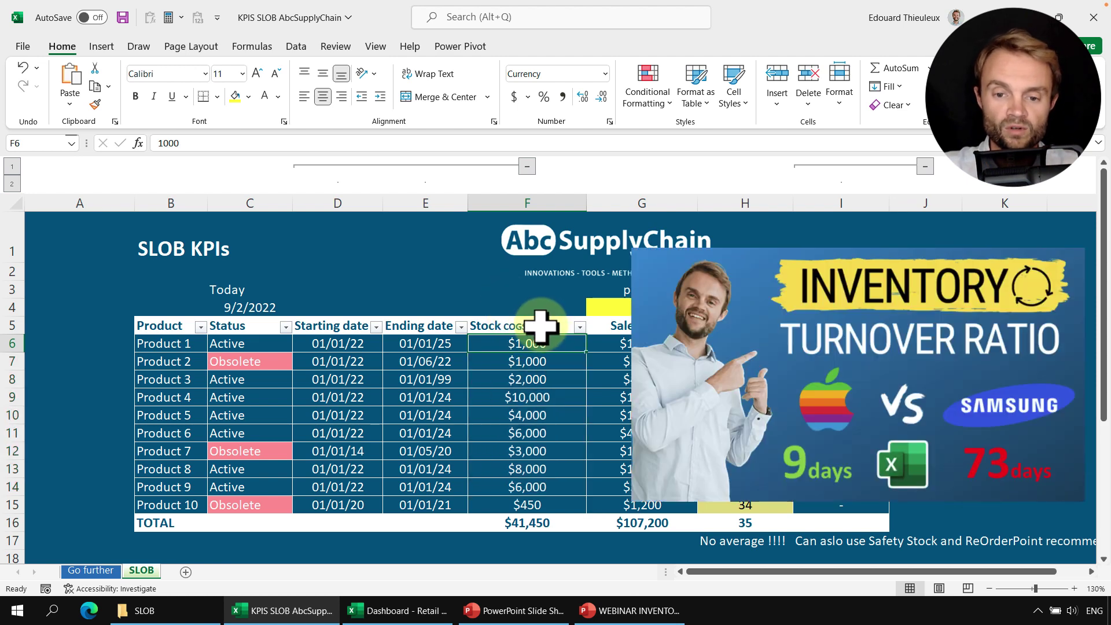
drag(541, 327, 533, 496)
click(426, 291)
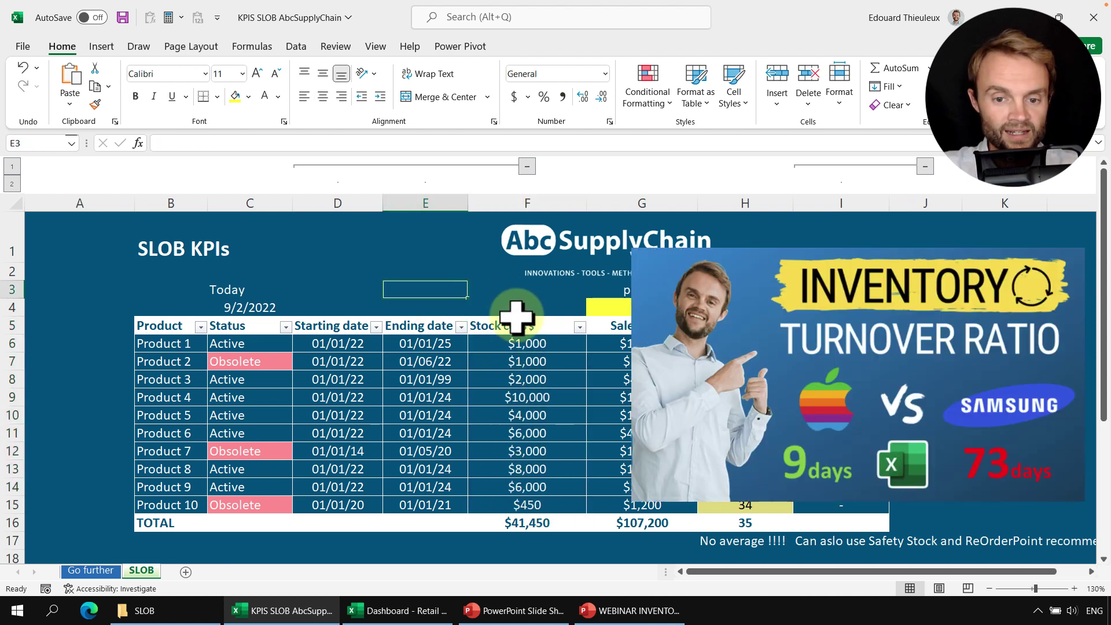
click(518, 325)
click(407, 398)
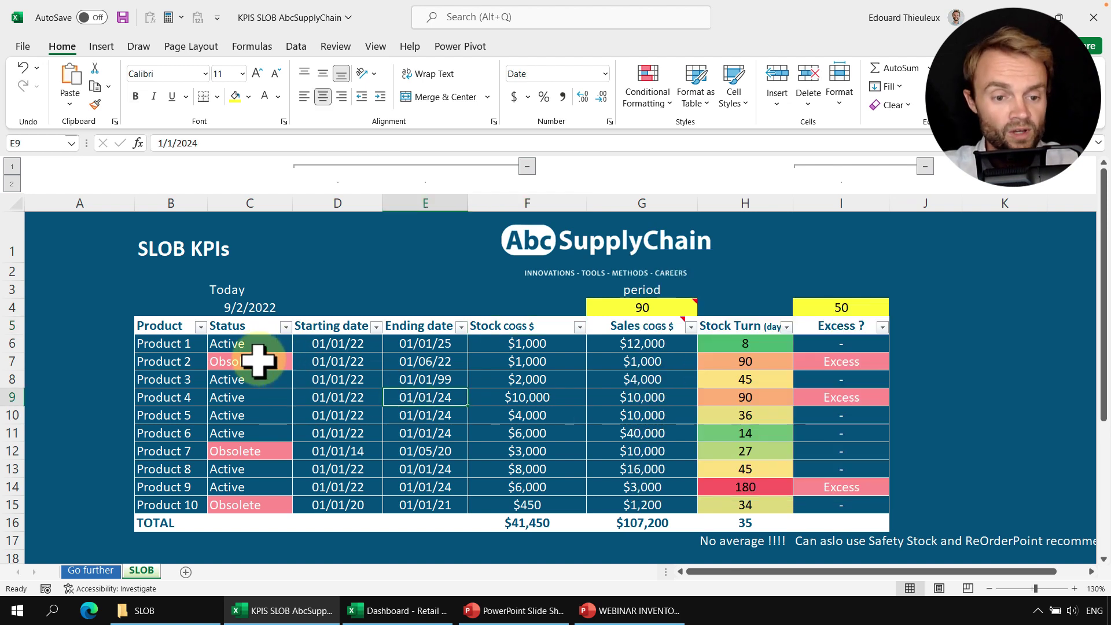
- Check the combined stock value of the obsolete Products 2, 7 and 10 by selecting their Stock COGS $ cells together
click(541, 363)
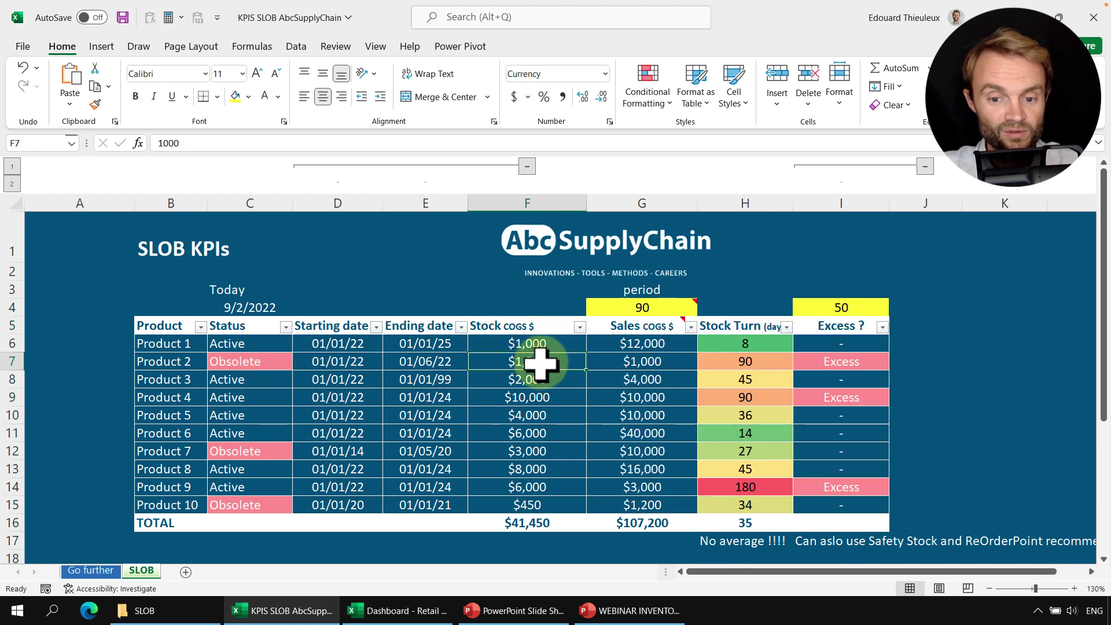
ctrl+click(532, 453)
ctrl+click(528, 504)
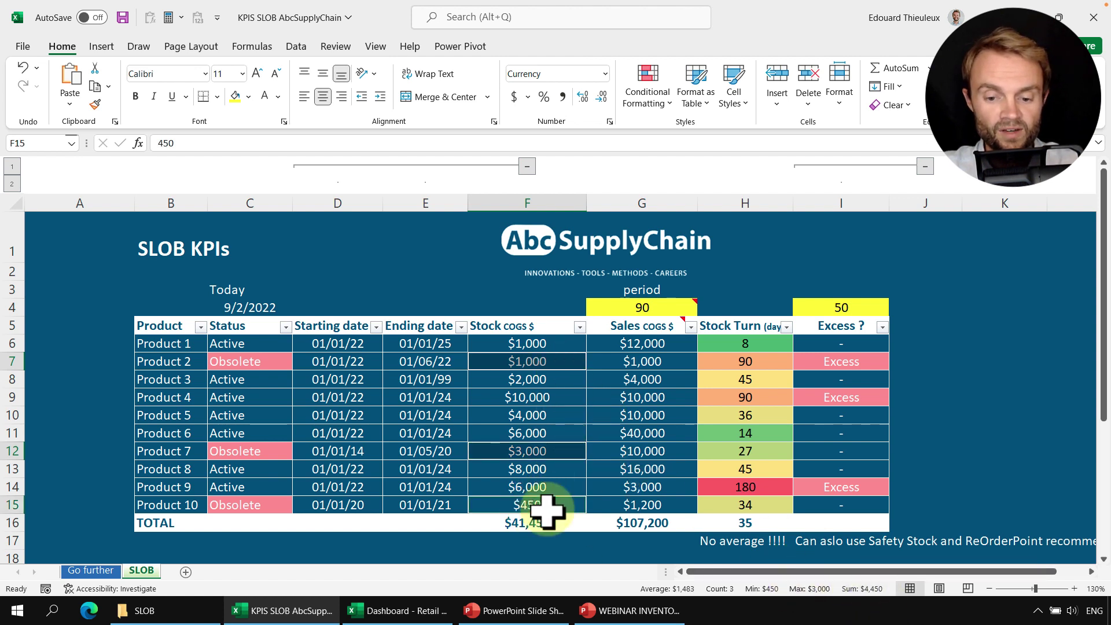
click(428, 437)
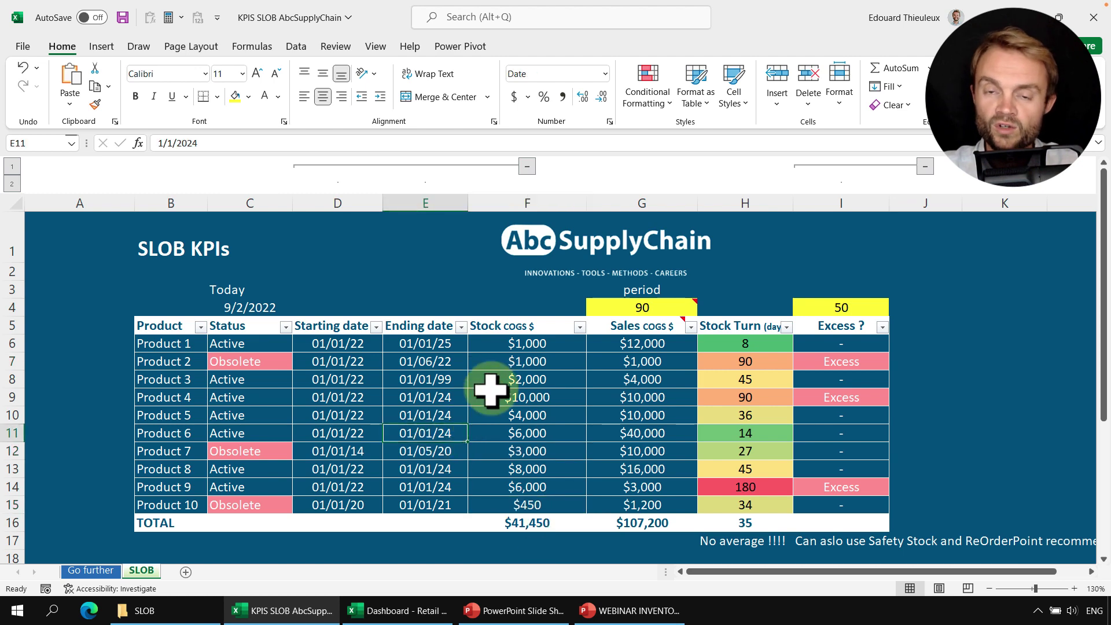
- Create a PivotTable from the product data in B5:G15, placed on the existing SLOB worksheet at cell F25
scroll(491, 389, down, 2)
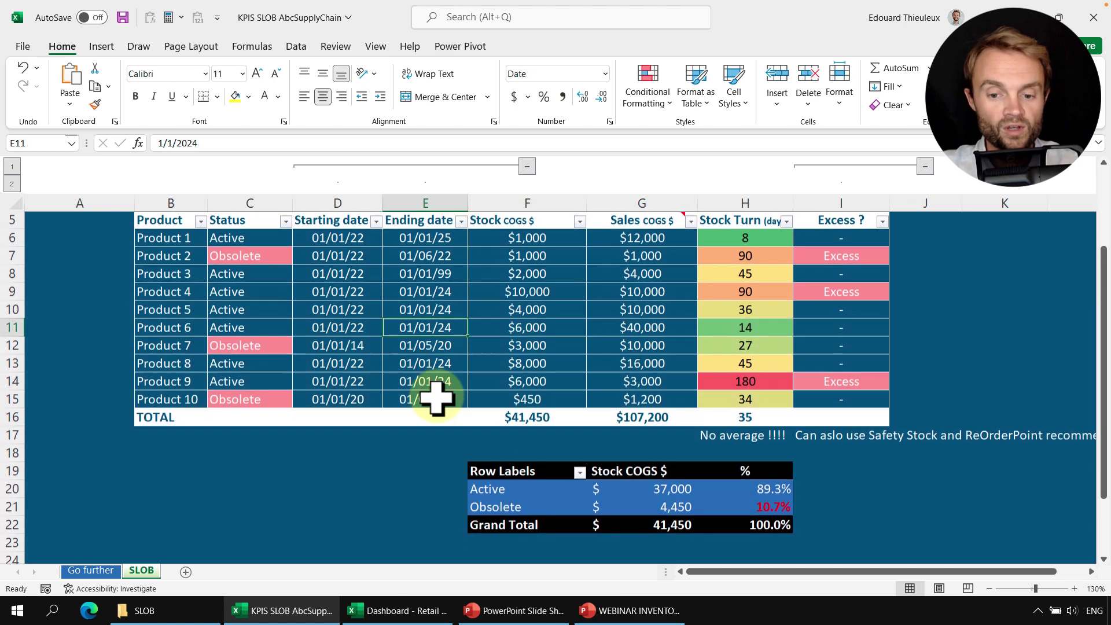
click(325, 320)
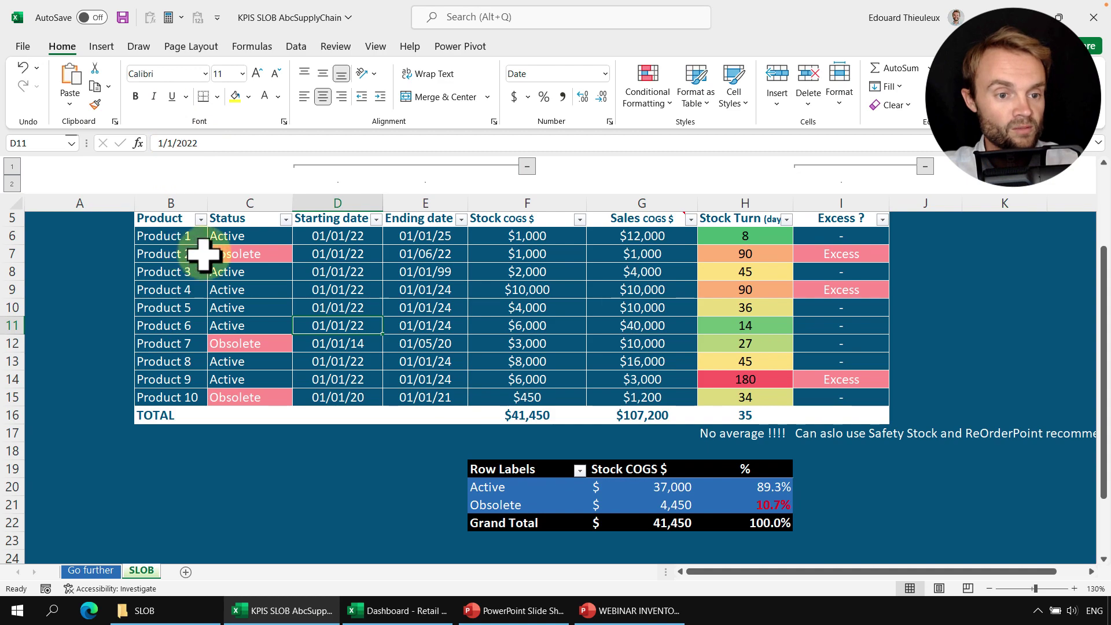
scroll(194, 261, up, 1)
drag(185, 272, 627, 450)
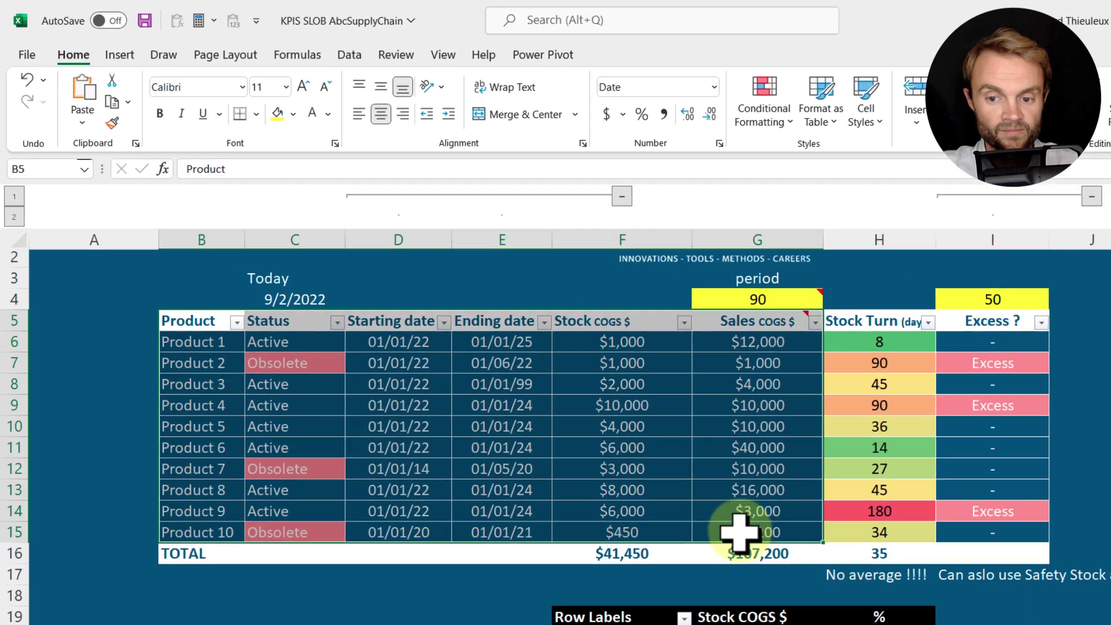
click(122, 55)
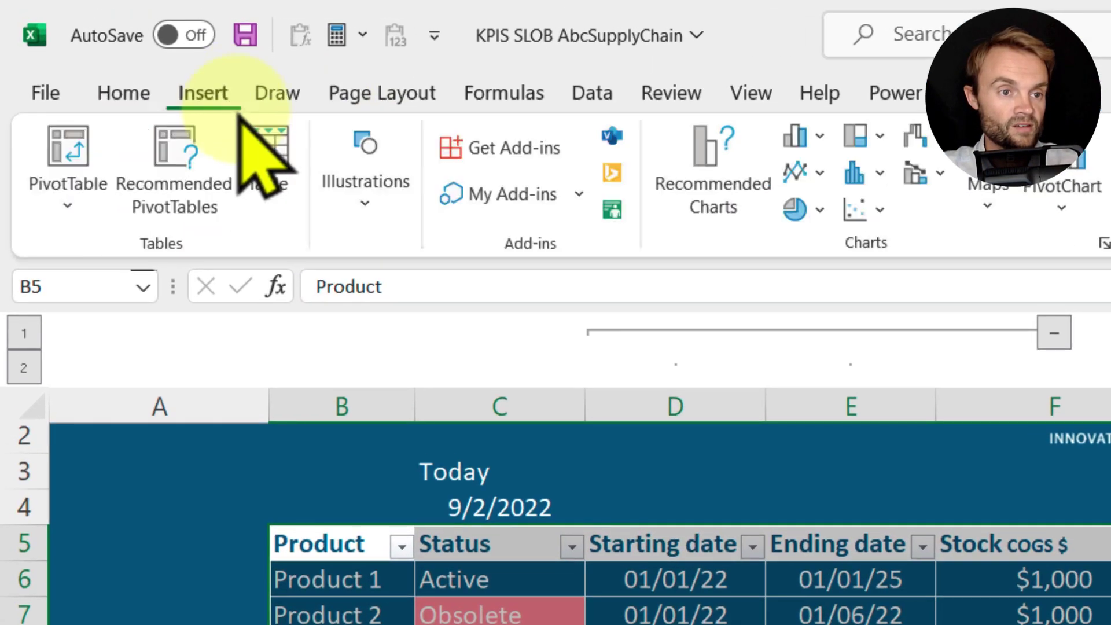
click(49, 115)
click(130, 207)
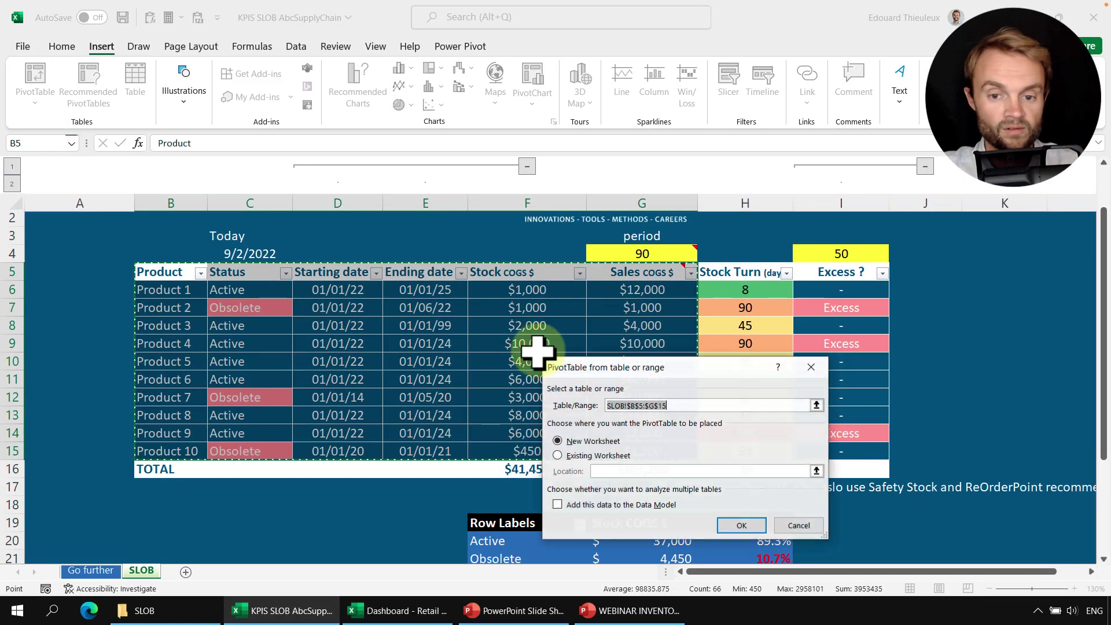
scroll(515, 382, down, 3)
scroll(622, 457, down, 1)
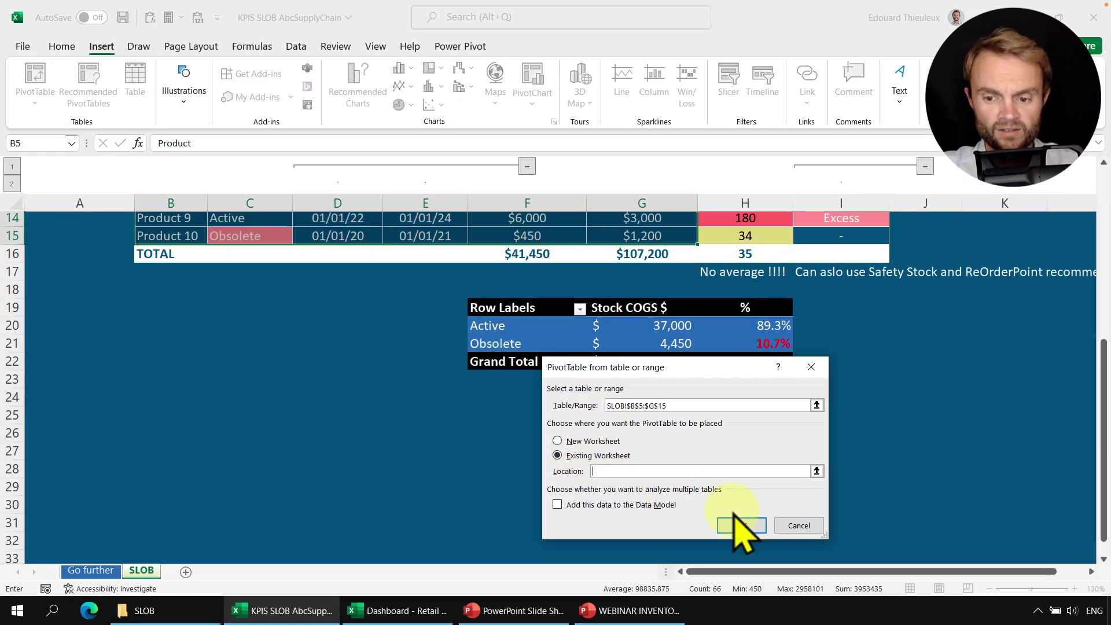
click(816, 471)
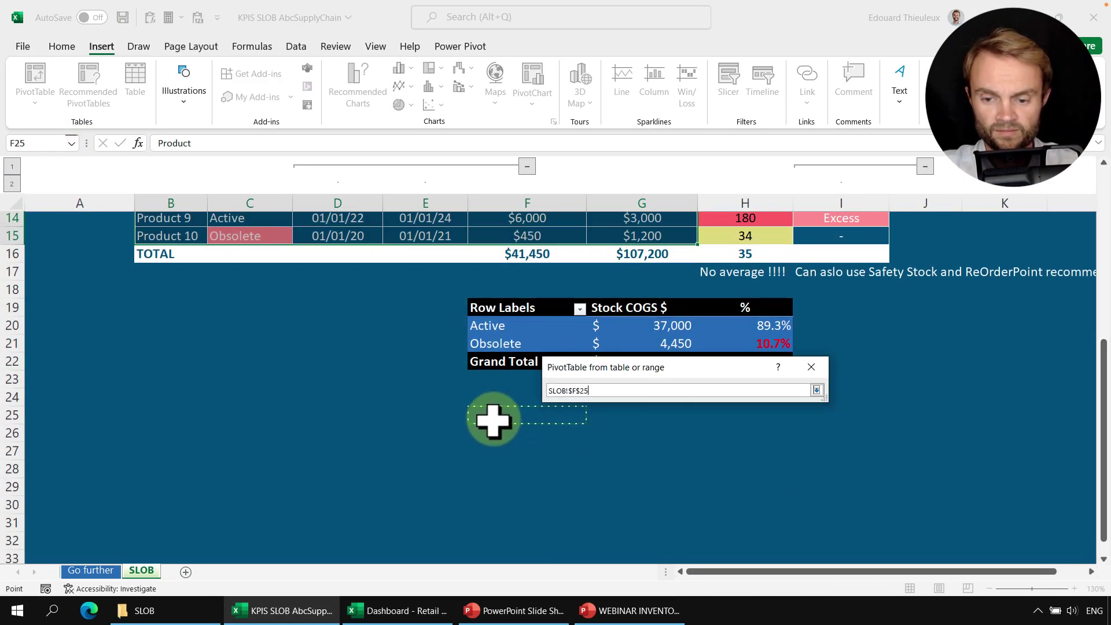
key(Return)
click(739, 525)
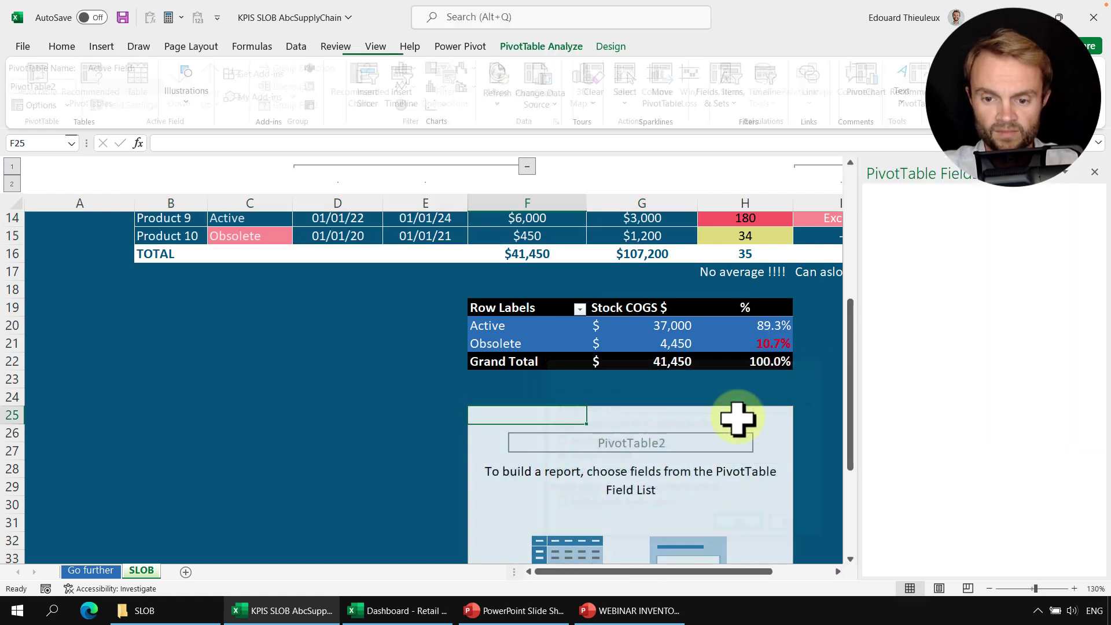
- Add Status to the PivotTable rows and add Stock COGS $ to its values twice
scroll(752, 419, down, 2)
drag(912, 260, 911, 412)
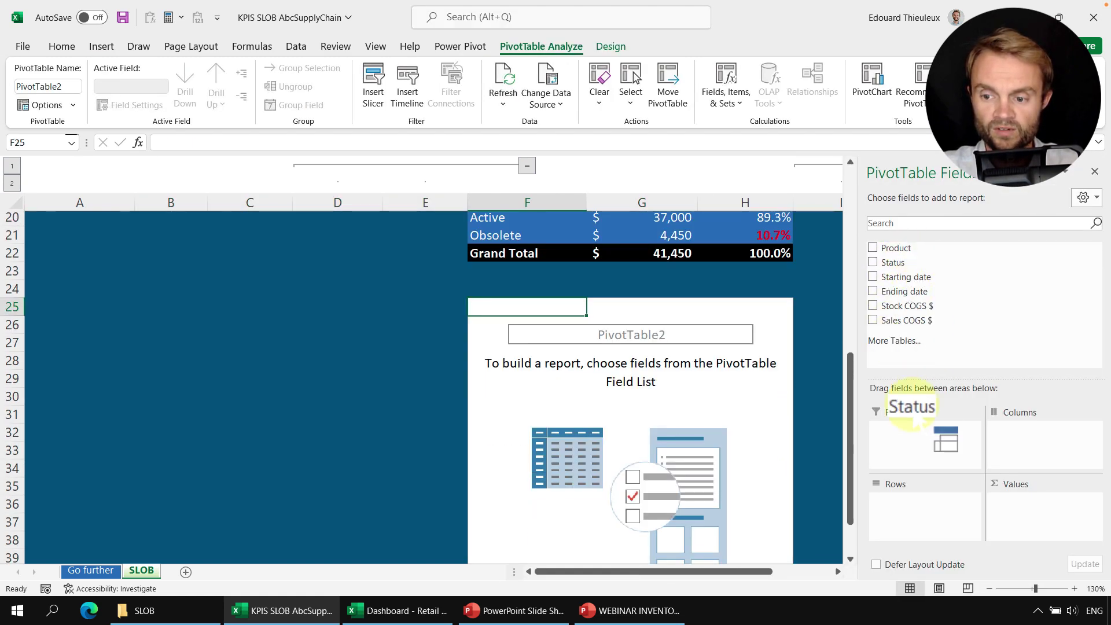
drag(932, 512, 928, 508)
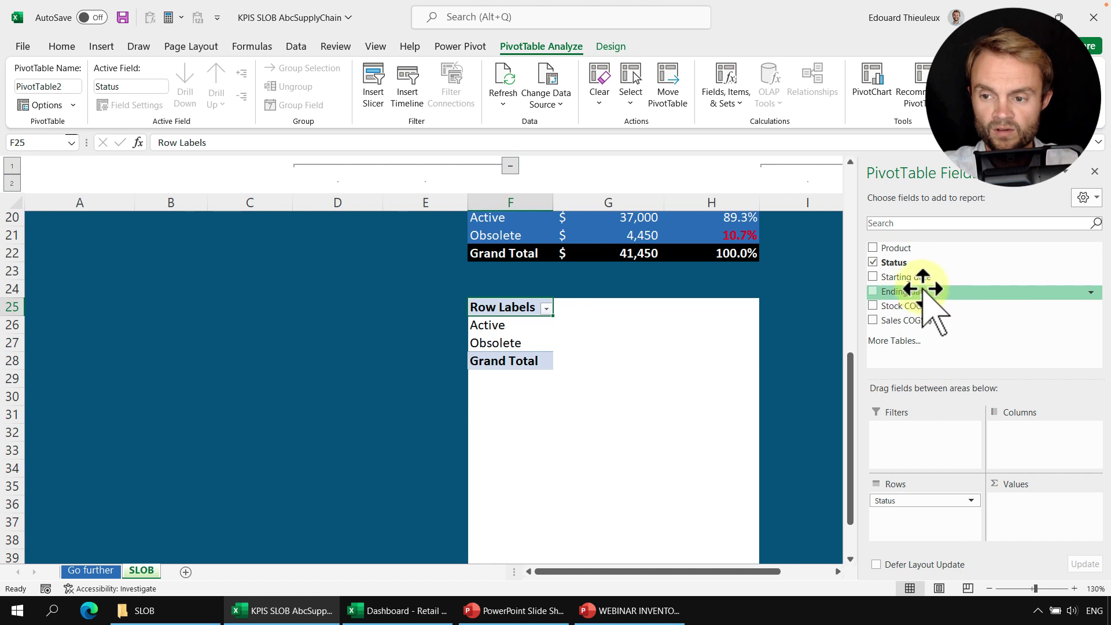
drag(925, 306, 1036, 506)
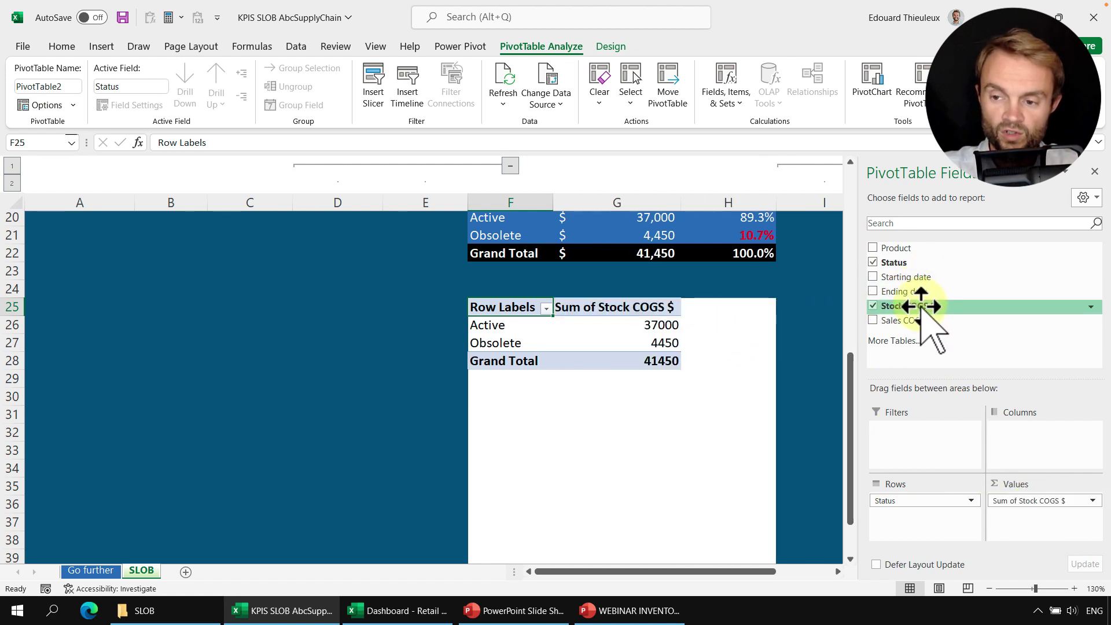
drag(921, 306, 1053, 497)
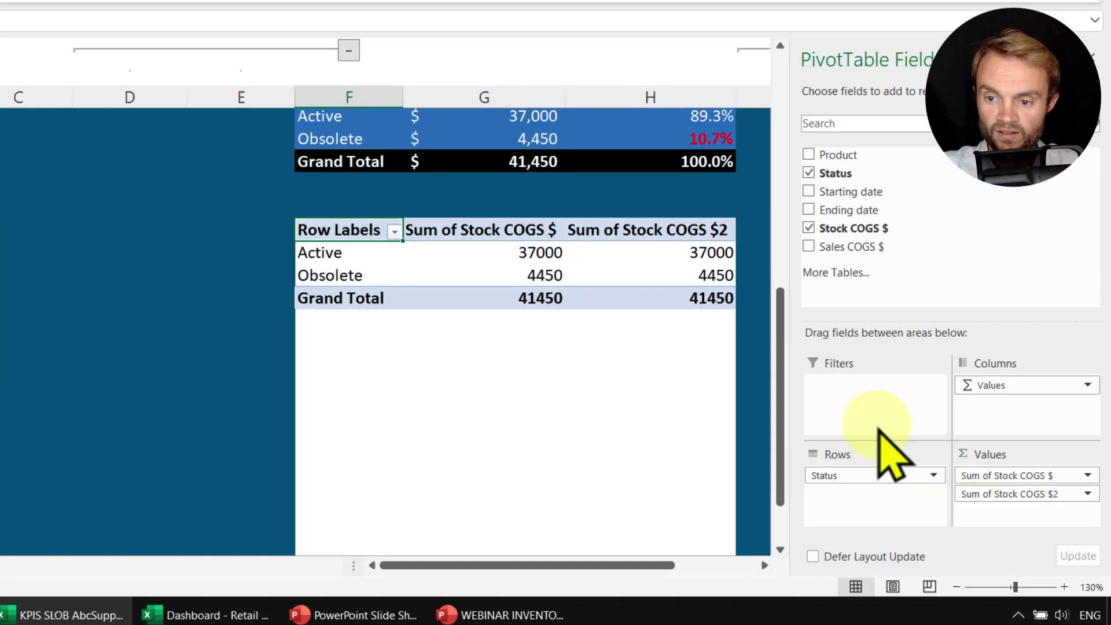
- Show the second Stock COGS $ value field as % of Grand Total
click(1087, 493)
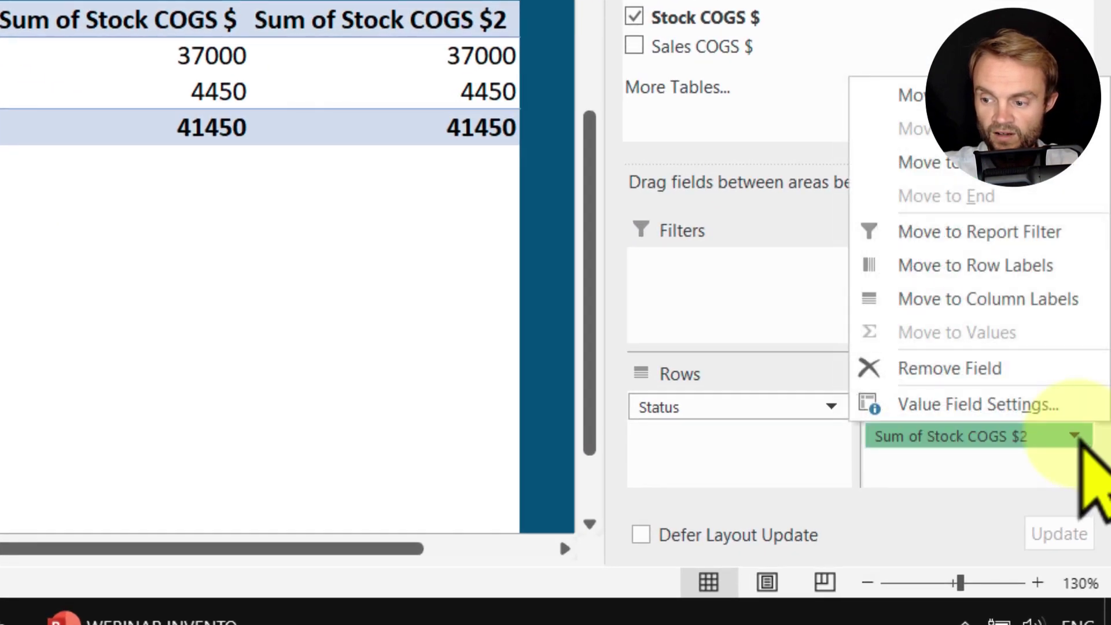
click(987, 404)
click(254, 163)
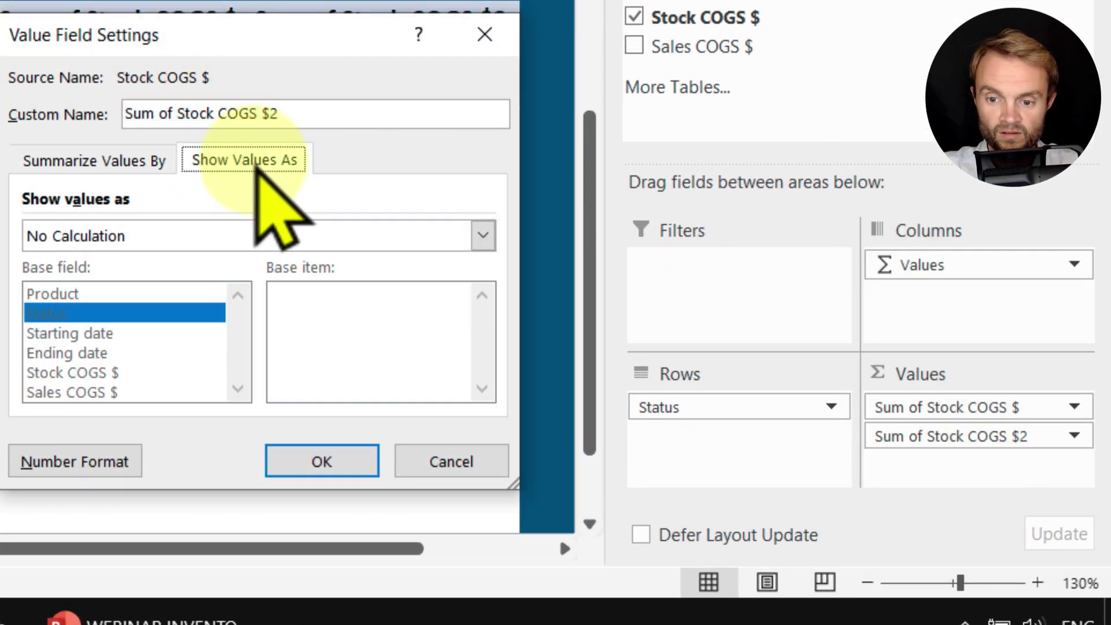
click(99, 234)
click(145, 282)
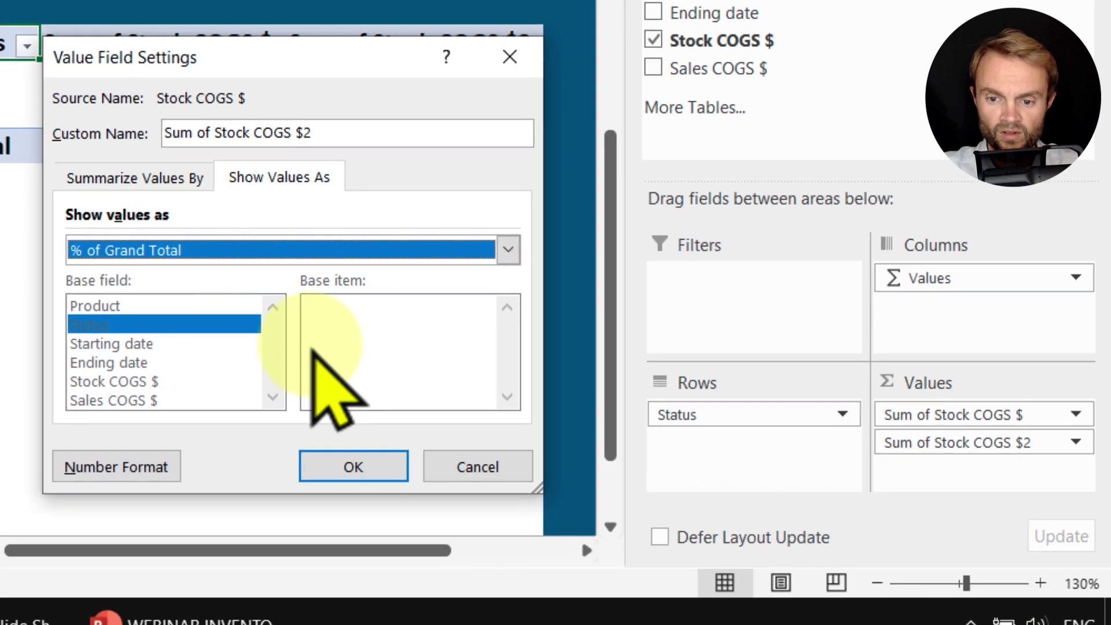
click(352, 467)
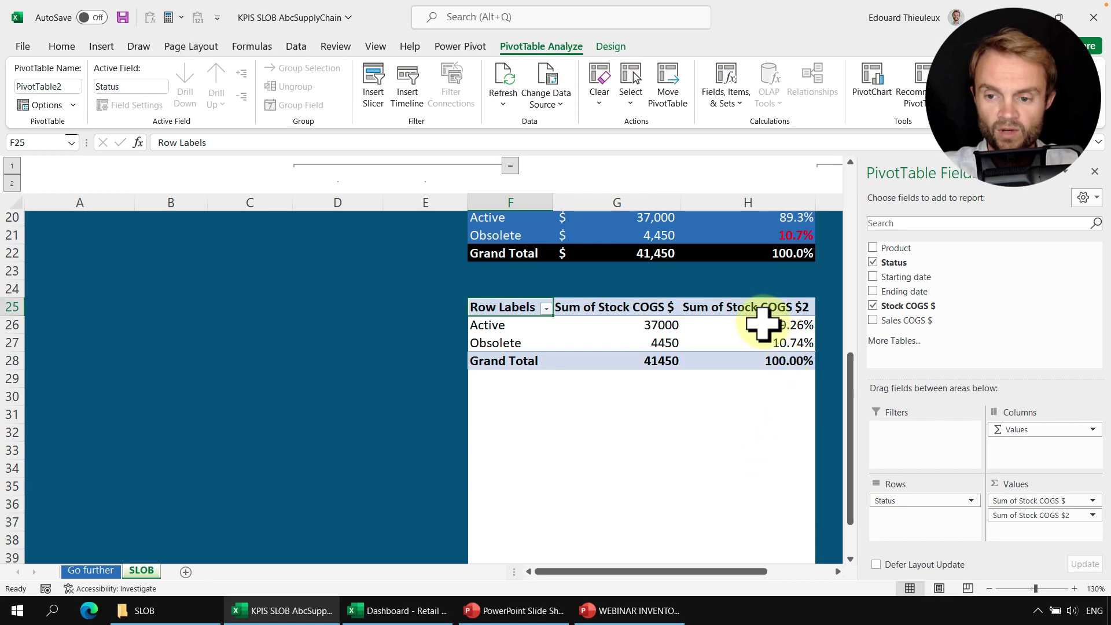
- Review the new PivotTable's stock value and percentage by status, including the Obsolete share in H27
scroll(752, 324, up, 1)
drag(533, 364, 783, 404)
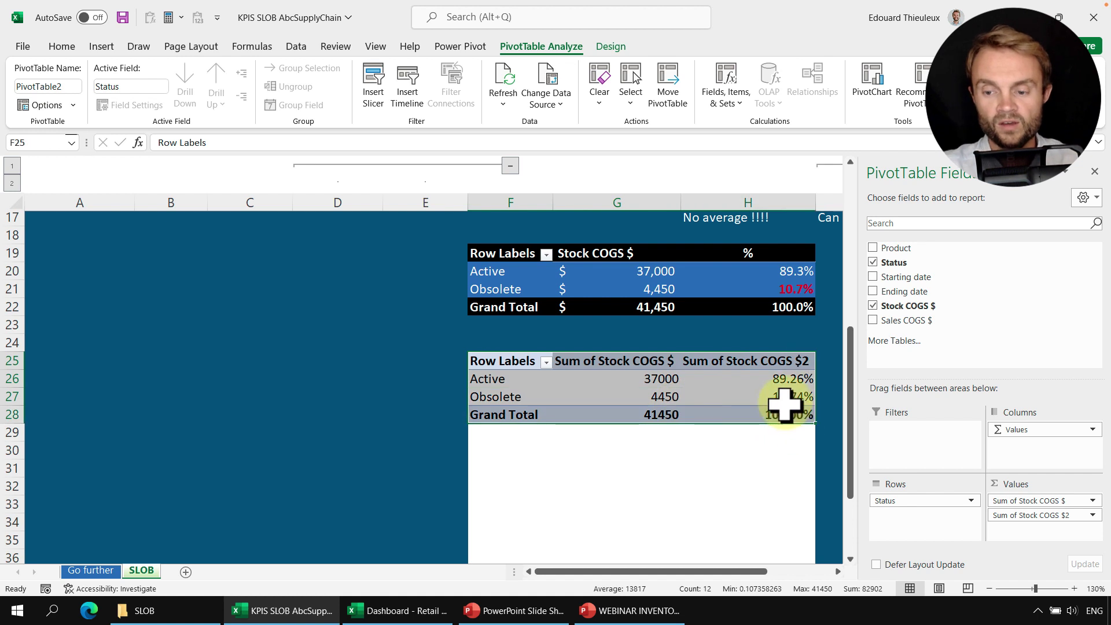
click(786, 404)
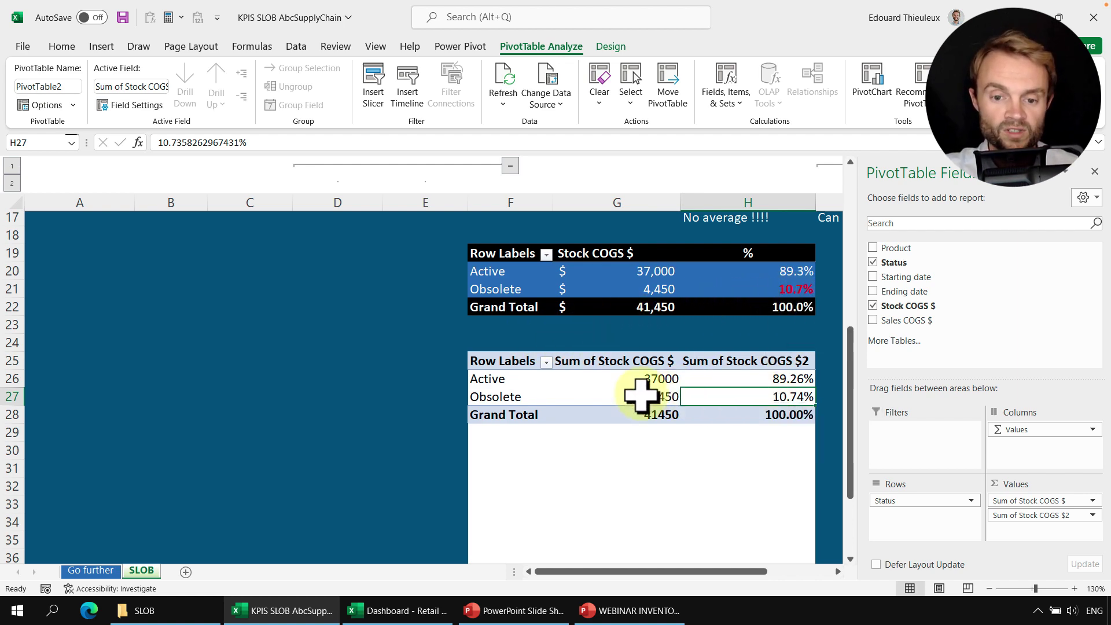
- Review the products' starting and ending dates, their Status formulas, and the stock and sales data in the main table
scroll(641, 397, up, 5)
drag(310, 344, 411, 481)
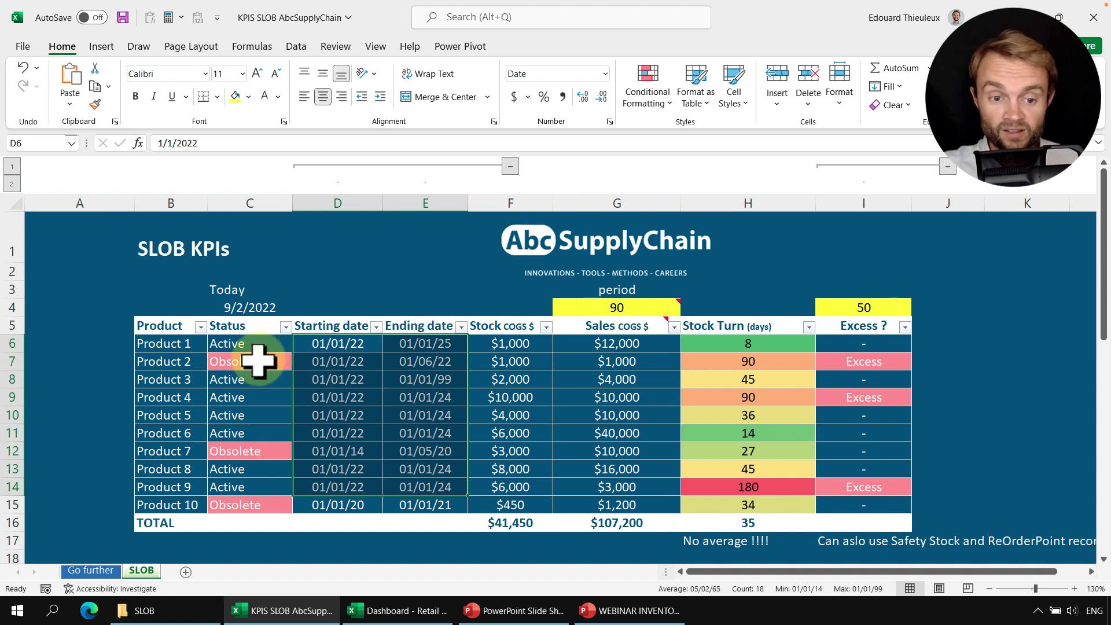
drag(256, 359, 457, 362)
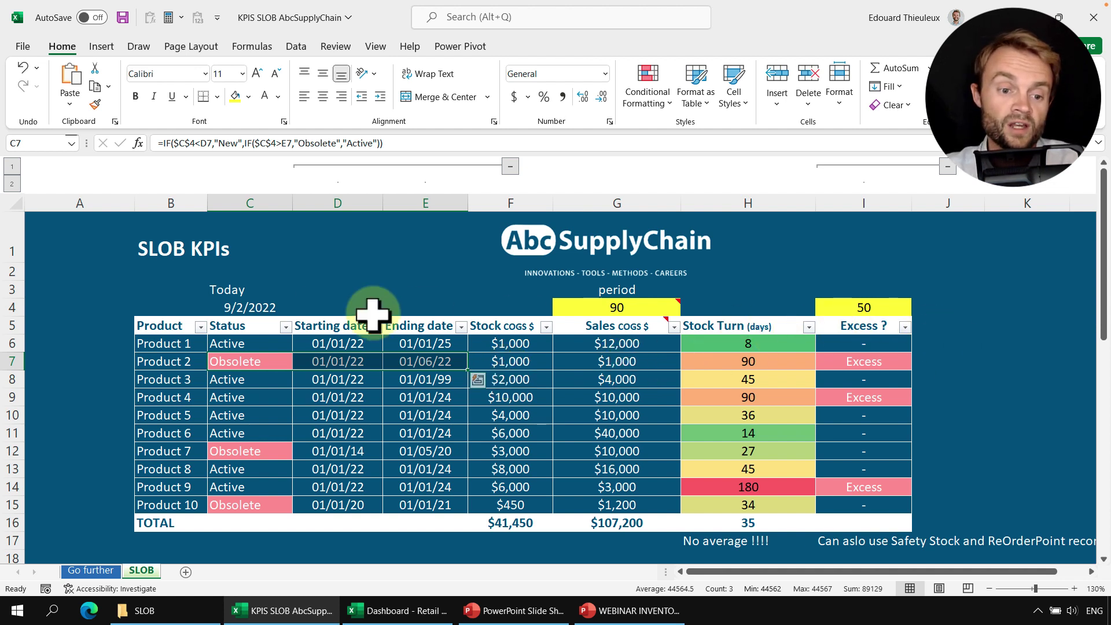
drag(242, 336, 254, 506)
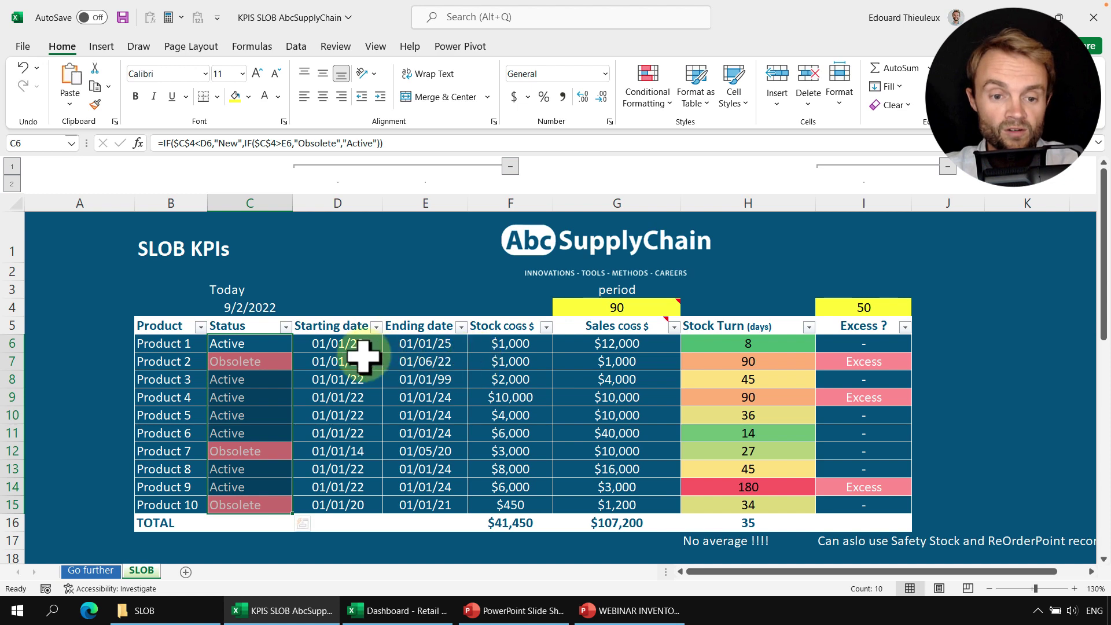
drag(364, 347, 615, 505)
scroll(635, 397, down, 2)
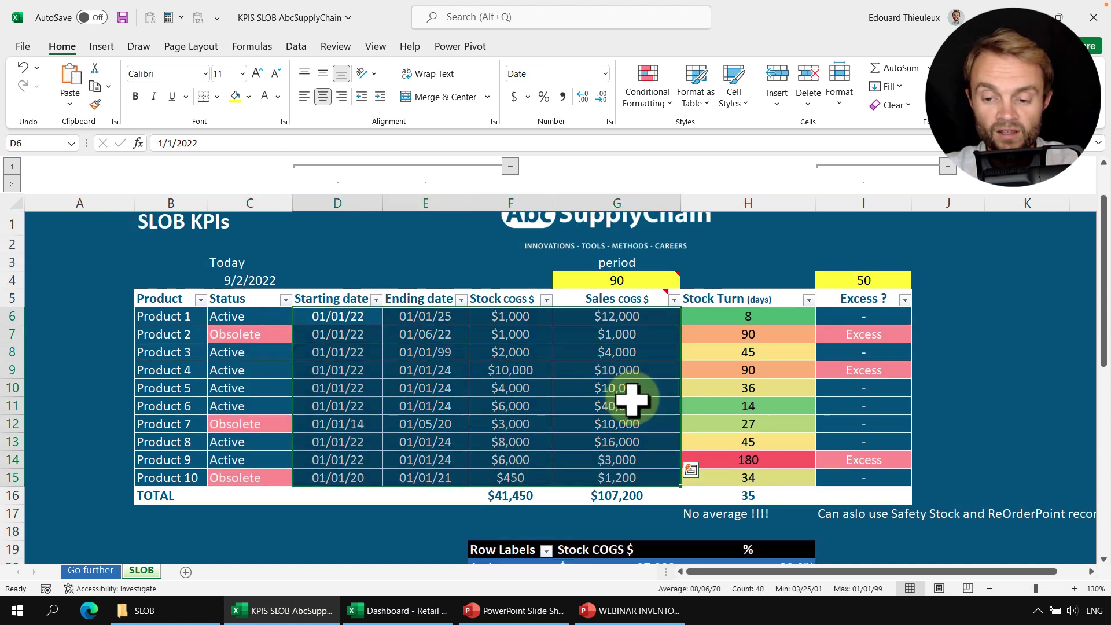
scroll(697, 390, up, 2)
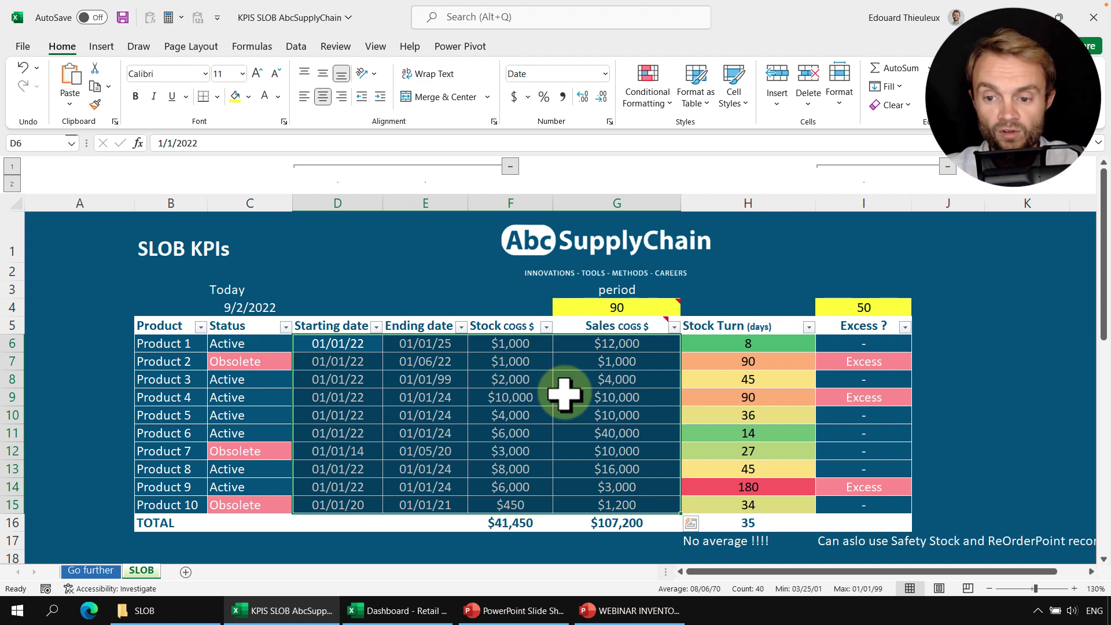
- Examine the Stock Turn (days) column for all products in H6:H15
click(720, 329)
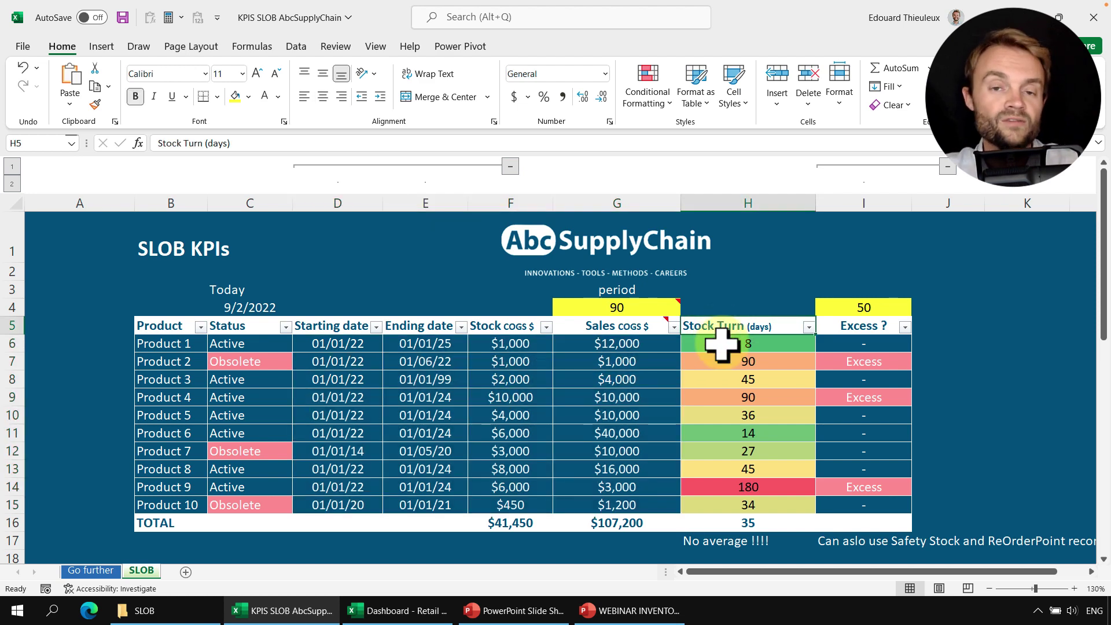
drag(740, 347, 739, 504)
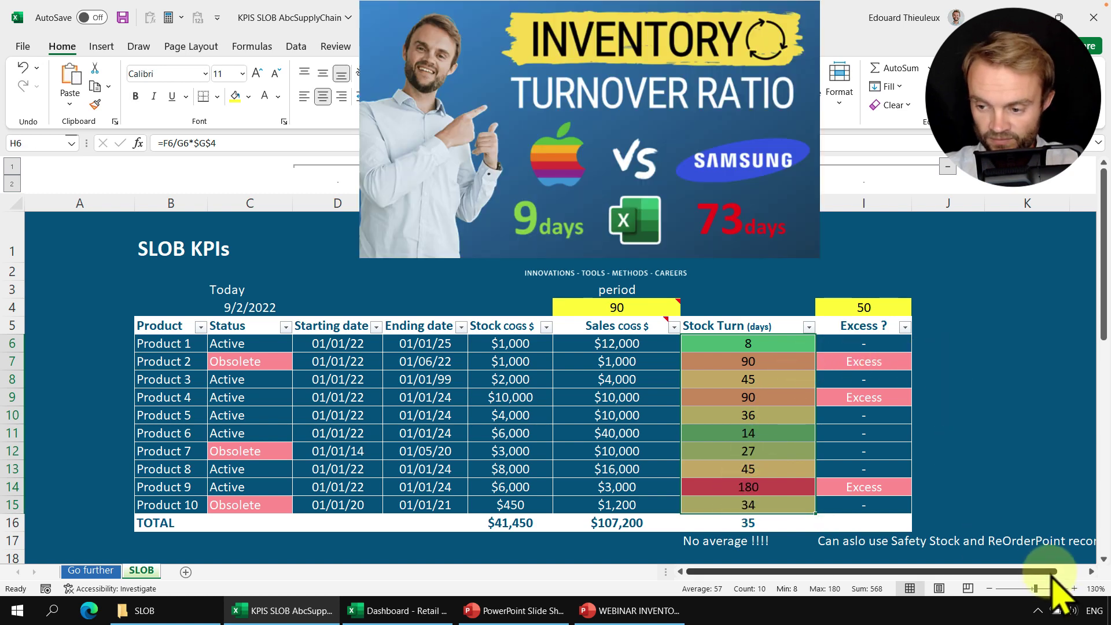
scroll(1052, 574, right, 1)
scroll(711, 384, down, 1)
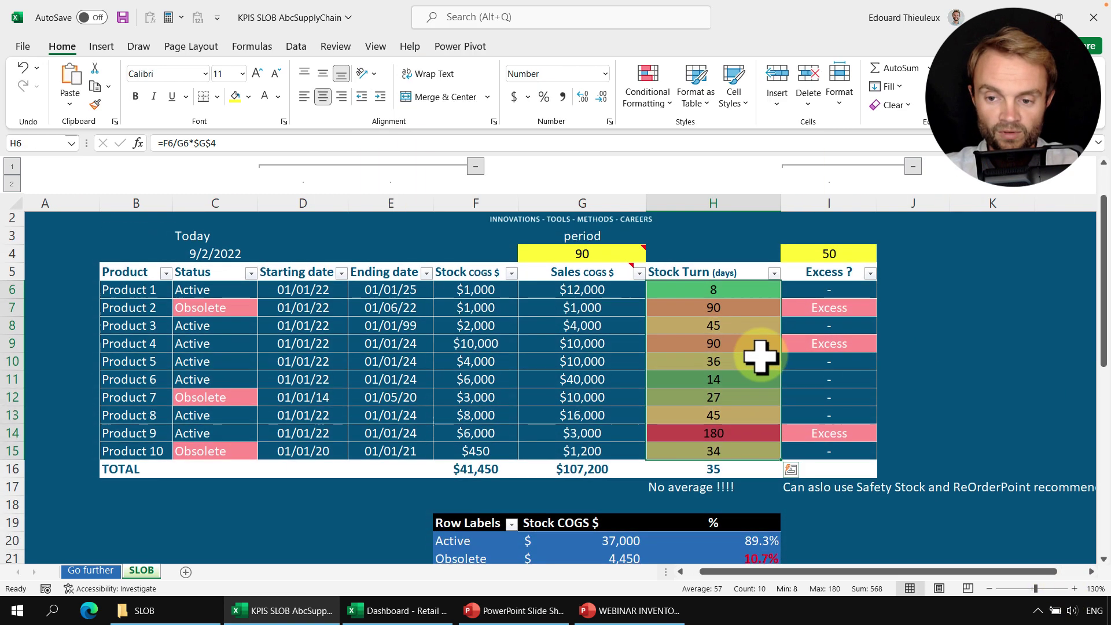
- Collapse the grouped Starting date and Ending date columns D:E
click(729, 292)
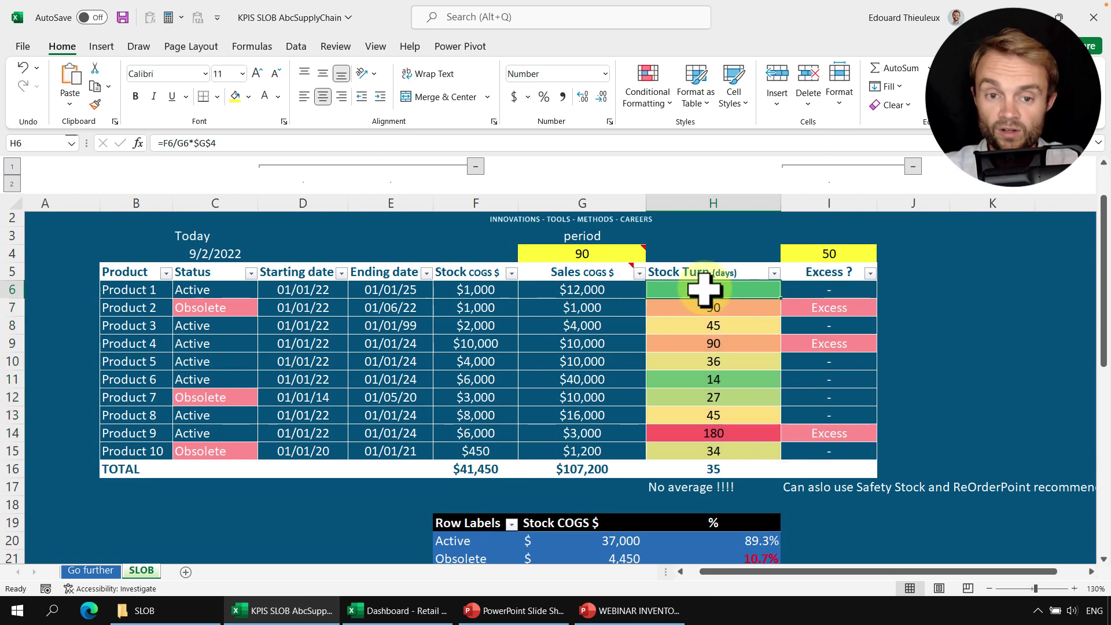
click(475, 166)
scroll(434, 293, up, 1)
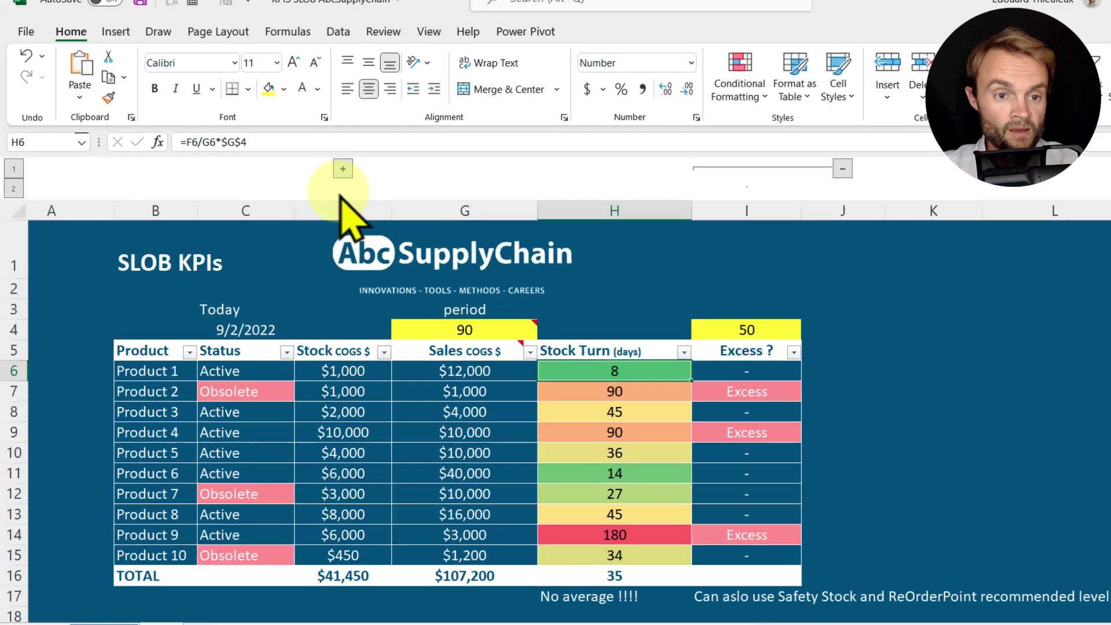
- Inspect the Stock Turn formula in H6 with its referenced cells, and check the column's values down to Product 10
click(231, 142)
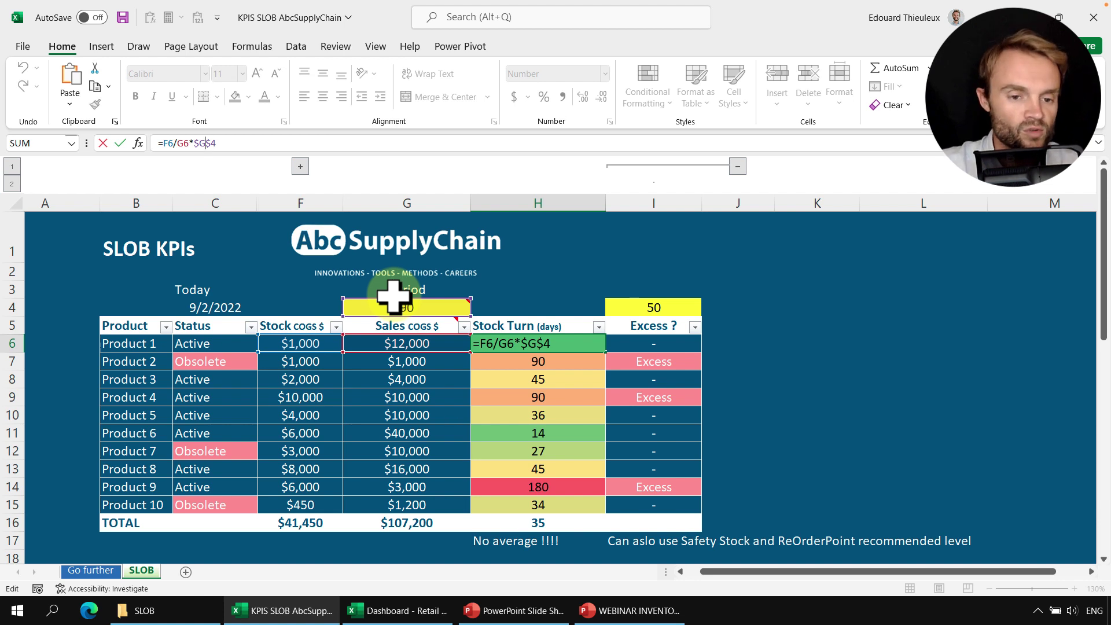
click(558, 359)
drag(564, 341, 565, 493)
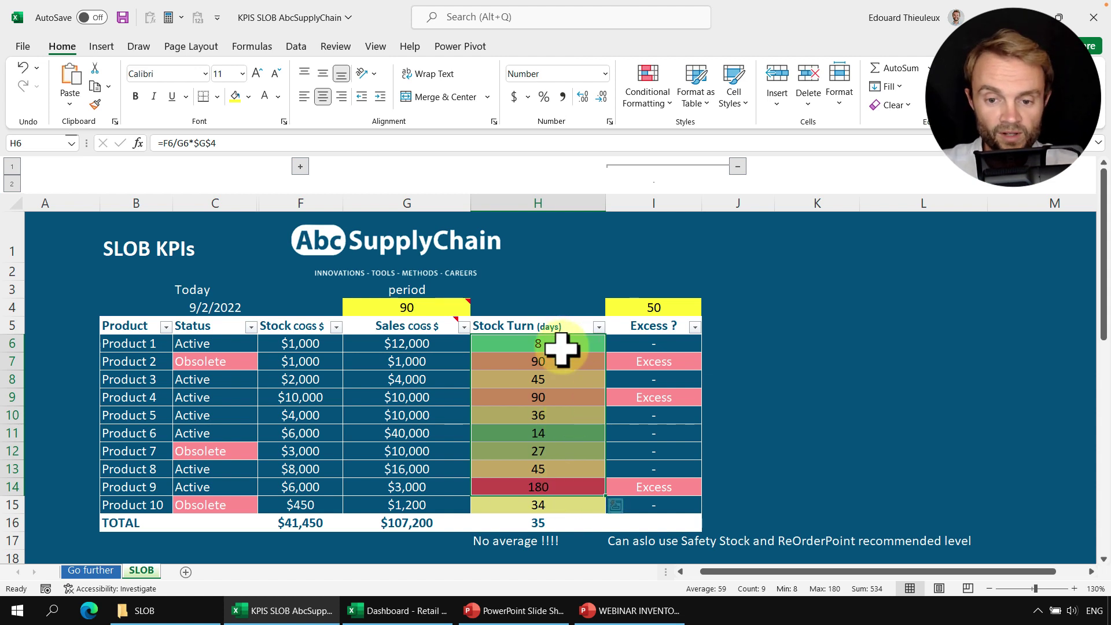
drag(560, 348, 565, 505)
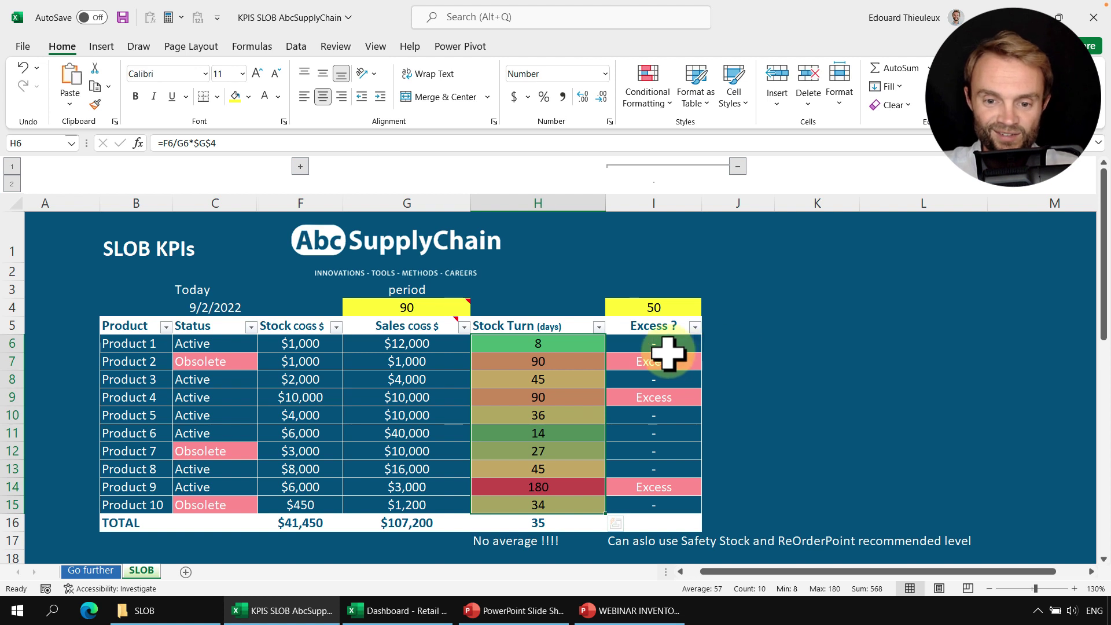
- Compare the products' Stock Turn days with the excess threshold in I4, checking the rows of Products 2 and 9
click(682, 309)
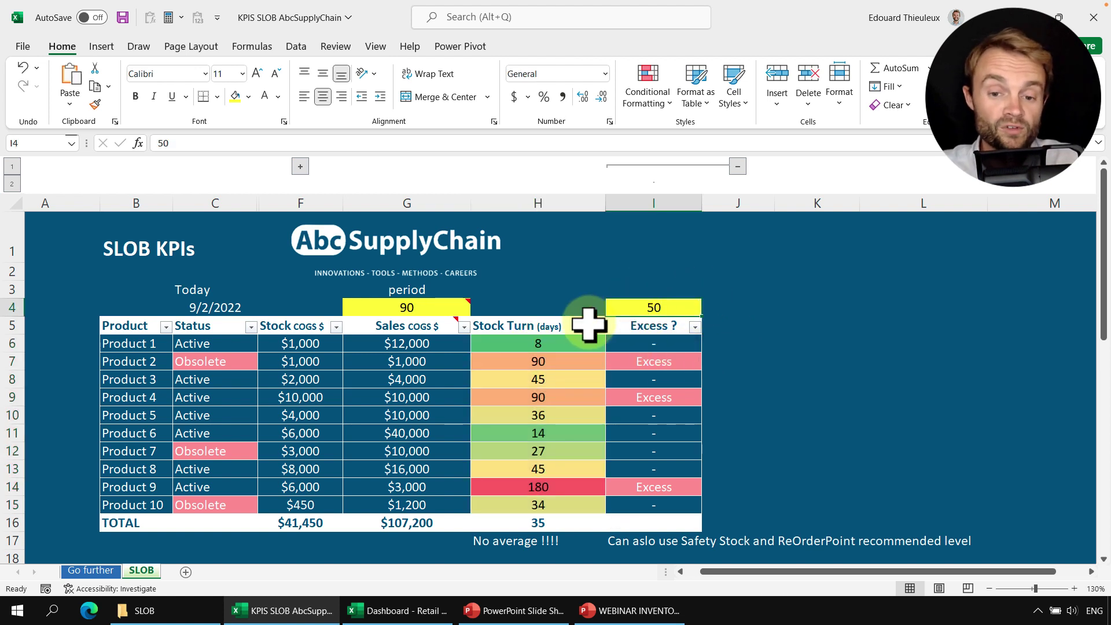
drag(564, 343, 532, 507)
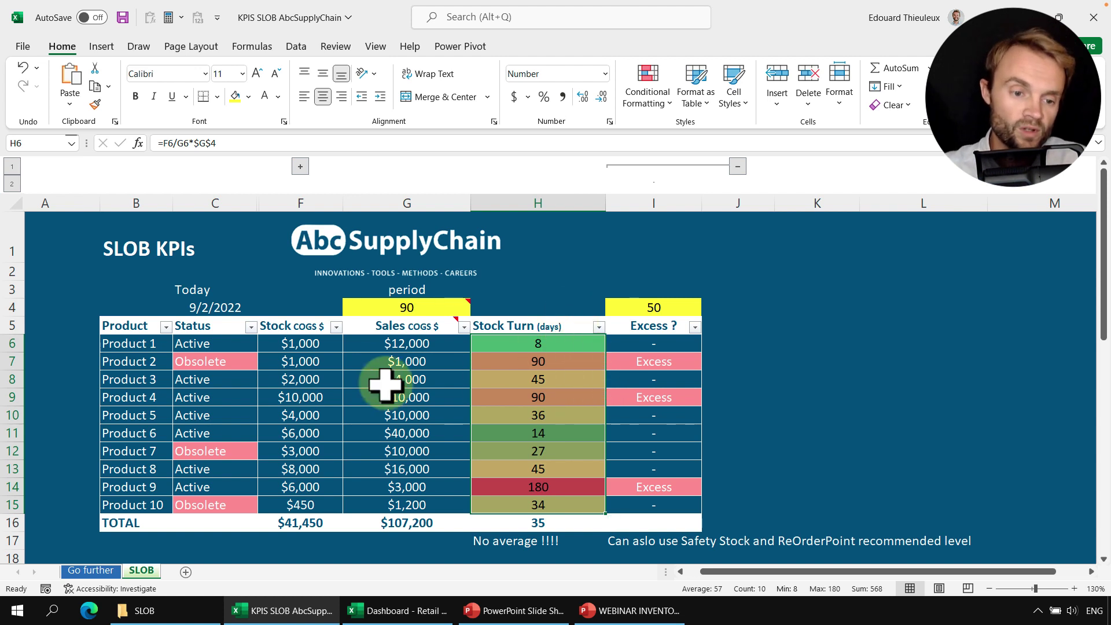
drag(218, 360, 528, 369)
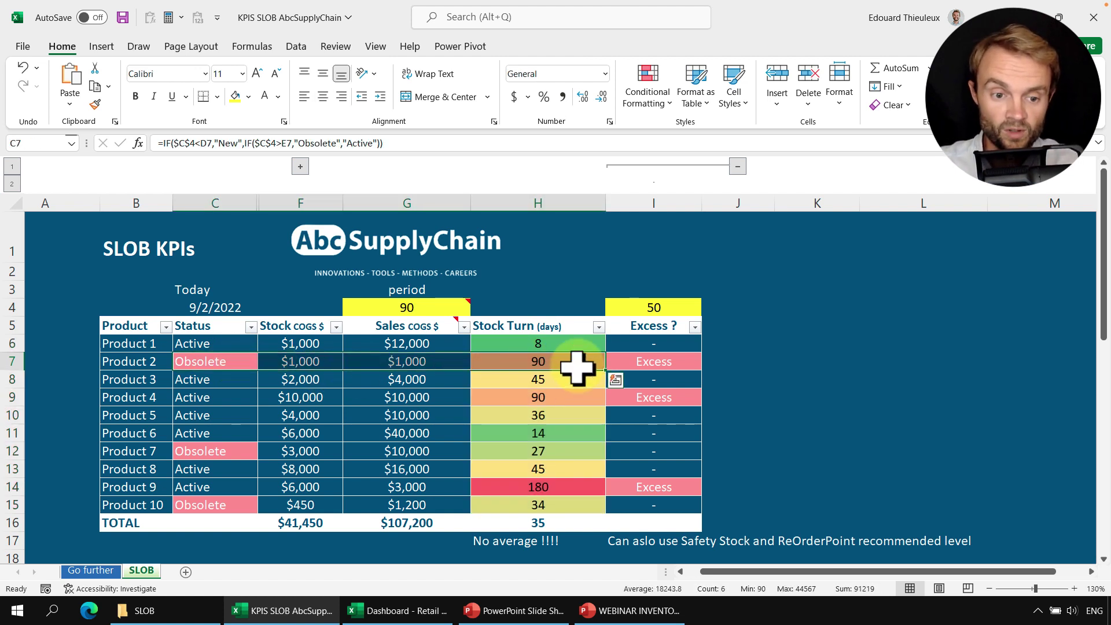
drag(550, 489, 262, 497)
click(539, 414)
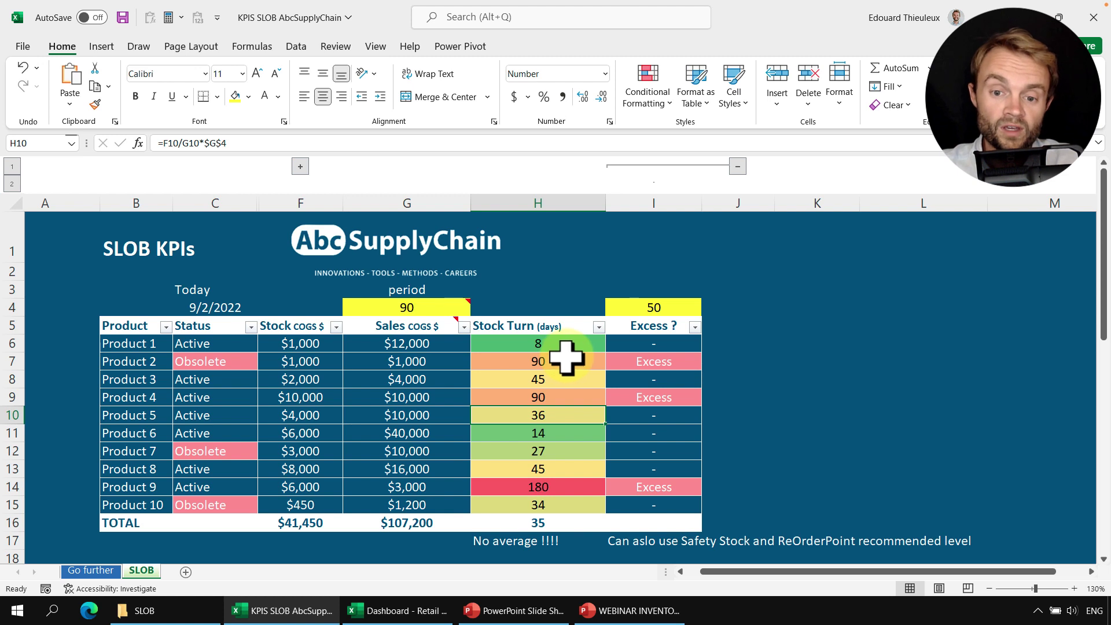
- Review the Stock Turn days in H6:H15, Product 9's row and the Excess ? flags in I6:I15
drag(565, 343, 546, 506)
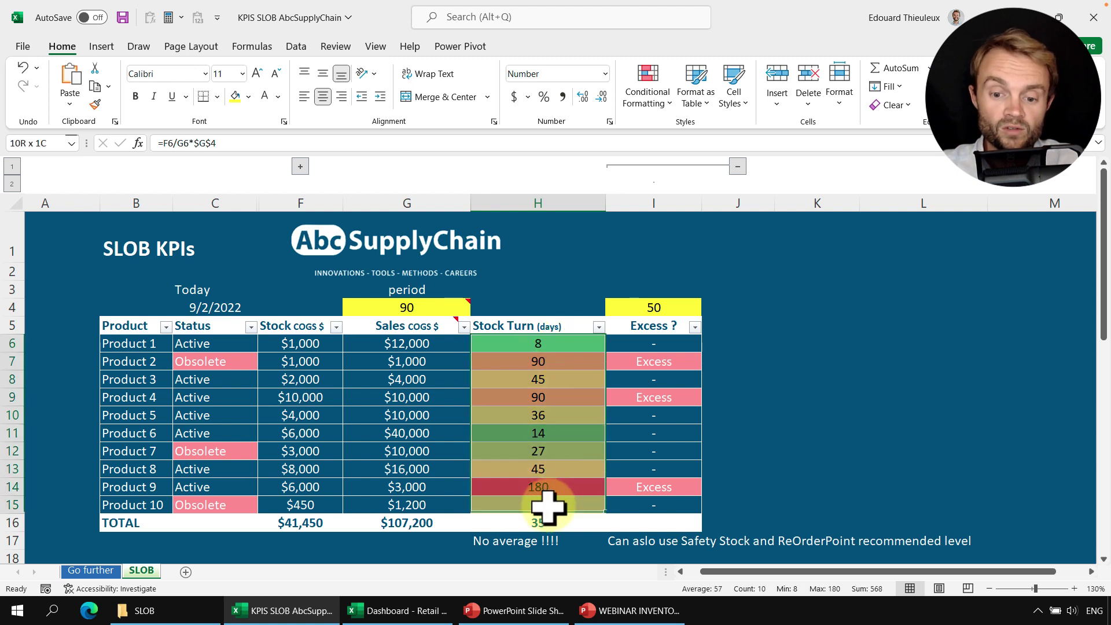
click(560, 438)
click(565, 488)
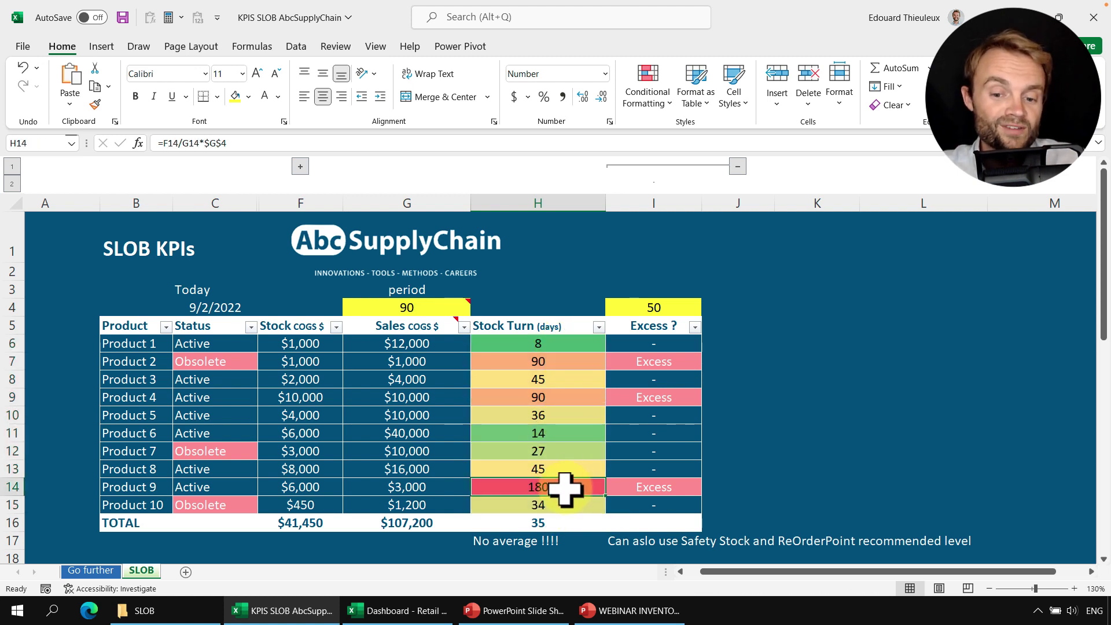
drag(330, 350, 304, 489)
drag(535, 485, 150, 490)
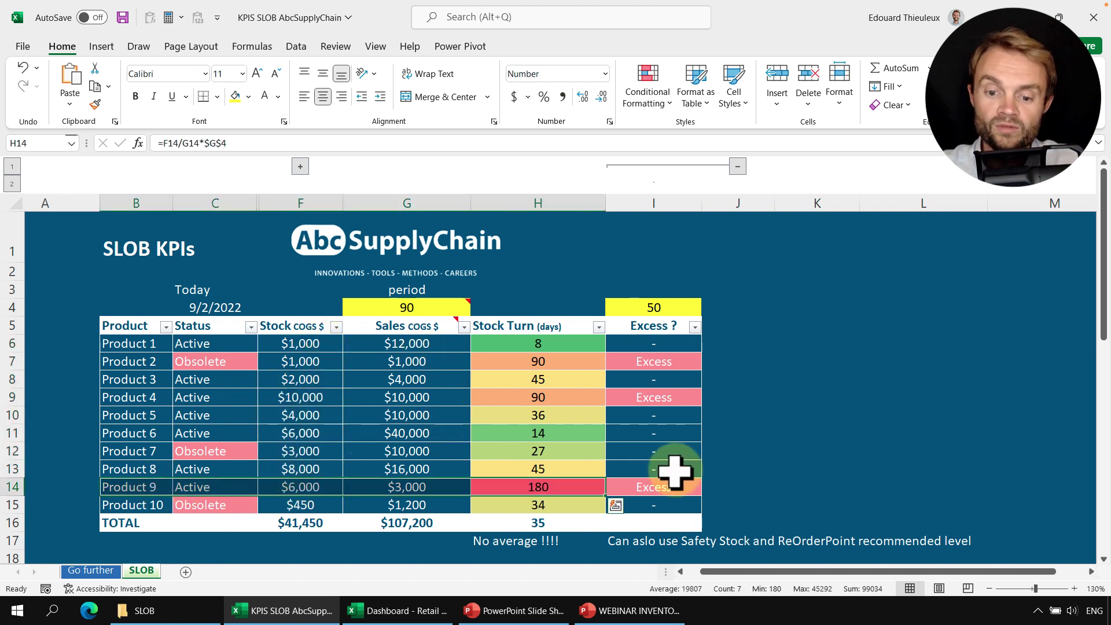
drag(668, 347, 663, 501)
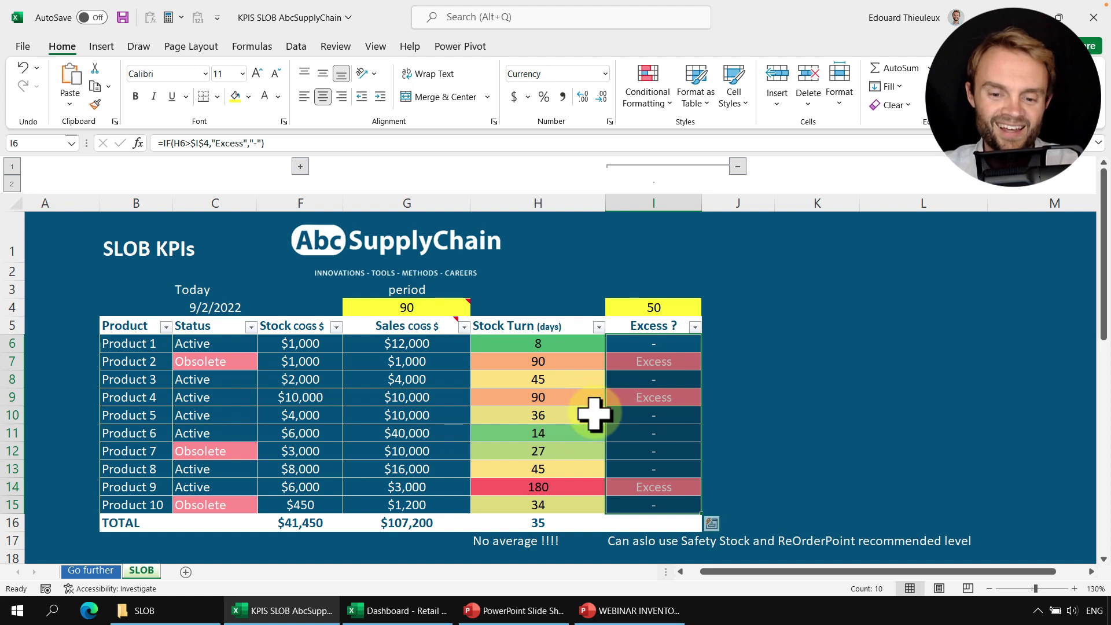
- Inspect the TOTAL row's Stock Turn formula in H16 against the individual product values above it
click(559, 518)
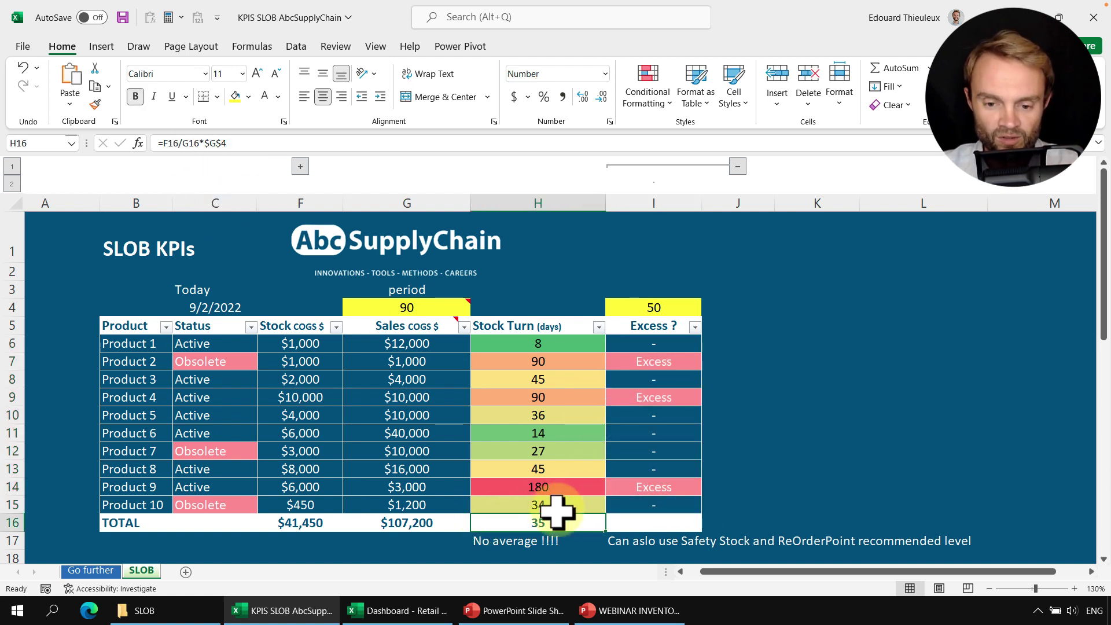
drag(558, 345, 550, 520)
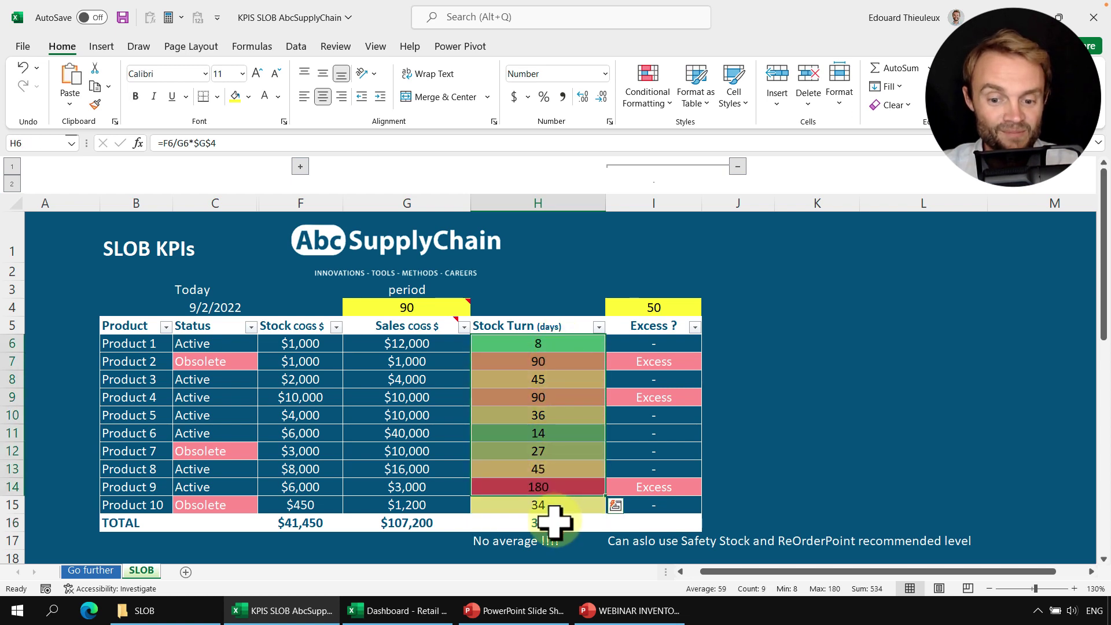
click(555, 519)
scroll(572, 464, down, 1)
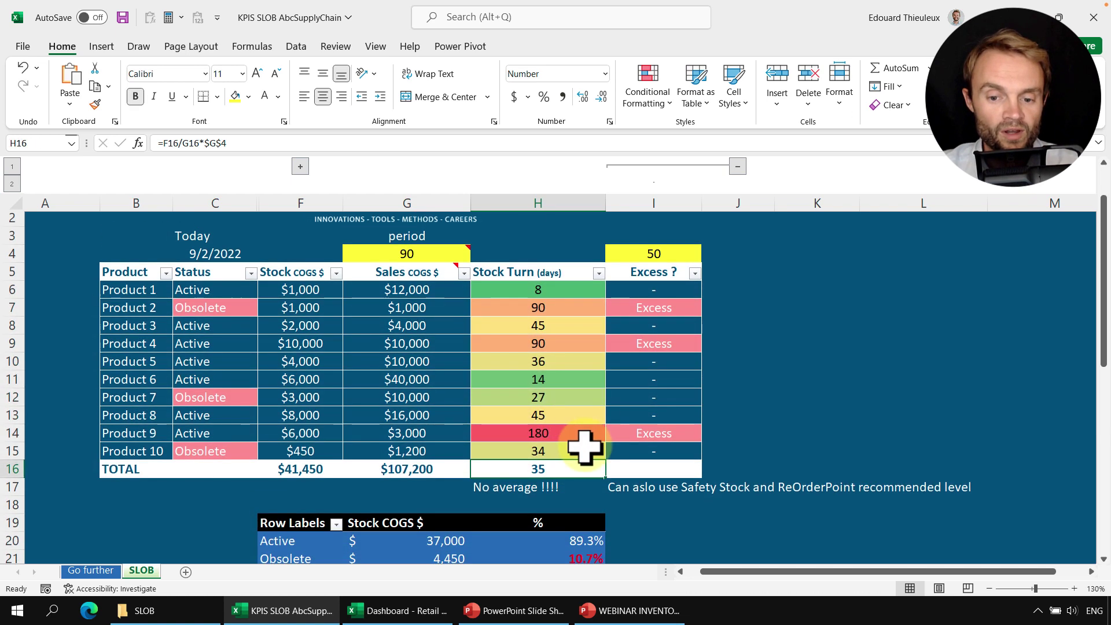
scroll(583, 447, up, 1)
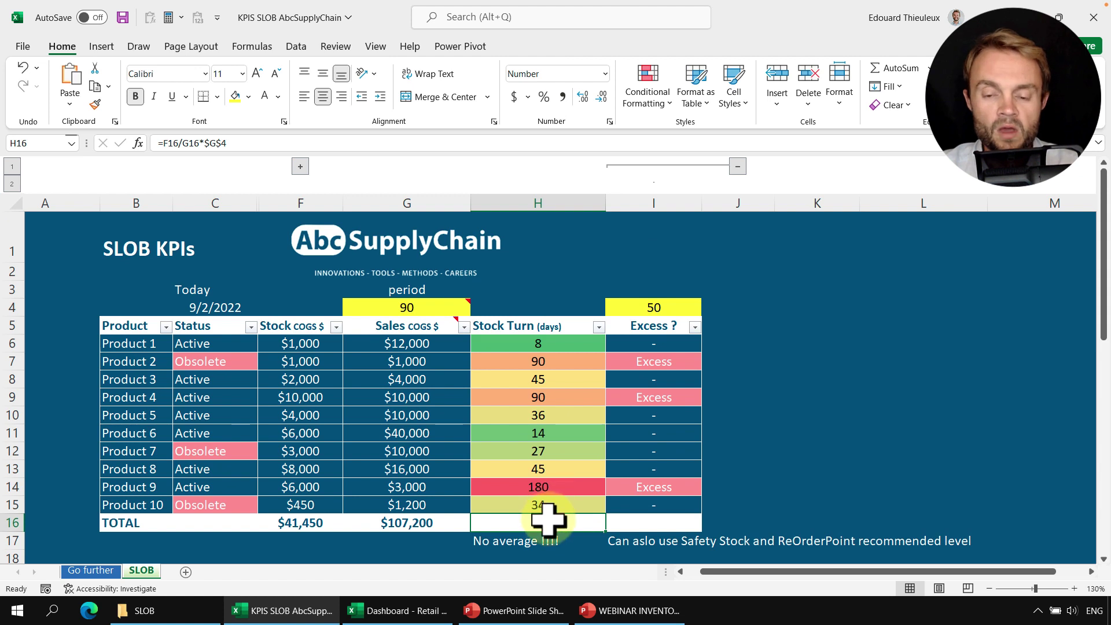
- Set the excess threshold in I4 to 70 days and check the Excess ? flags in I6:I15
click(664, 307)
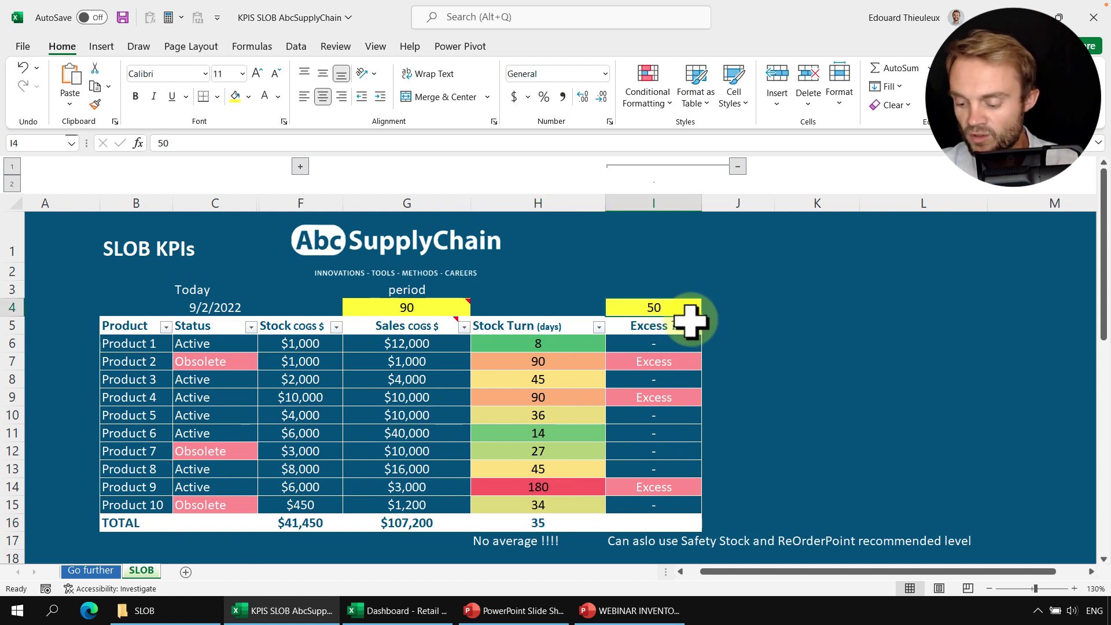
text(70)
key(Return)
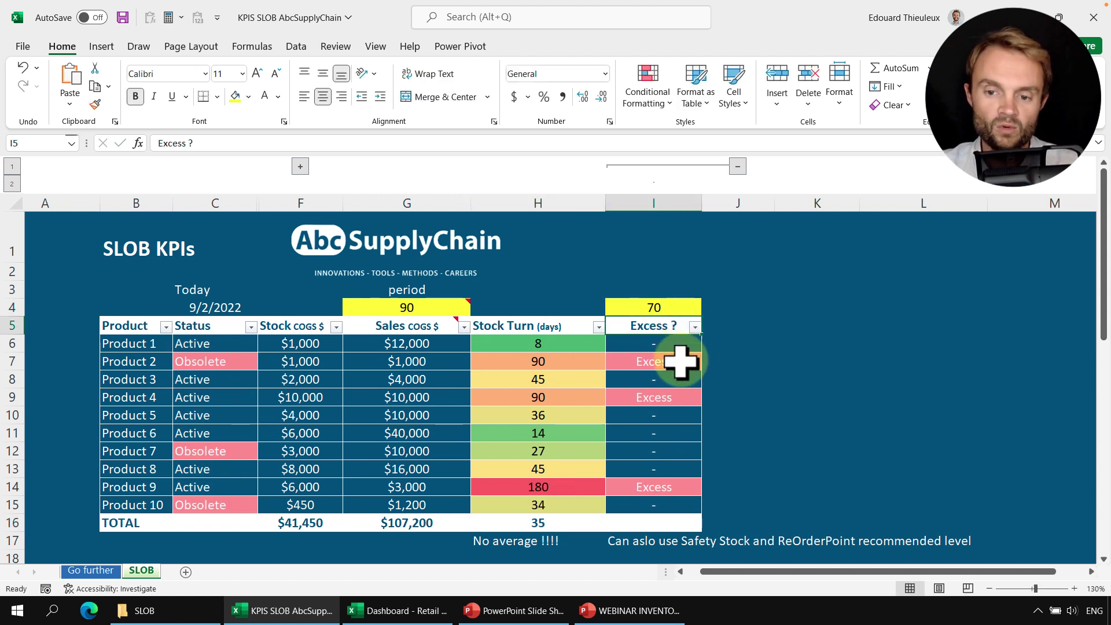
drag(671, 346, 664, 504)
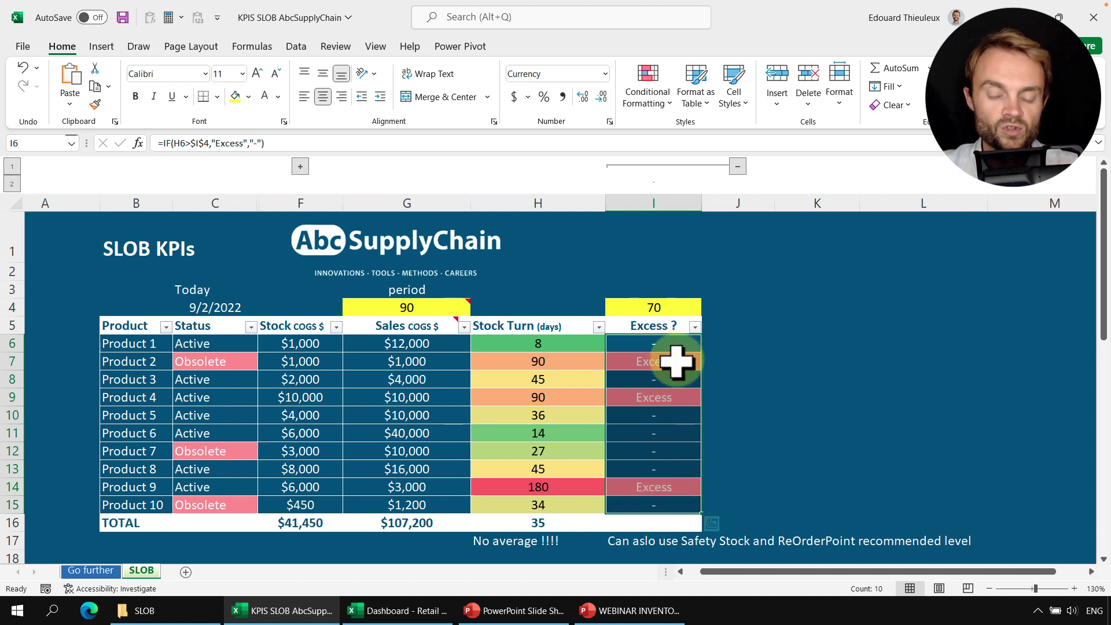
click(665, 361)
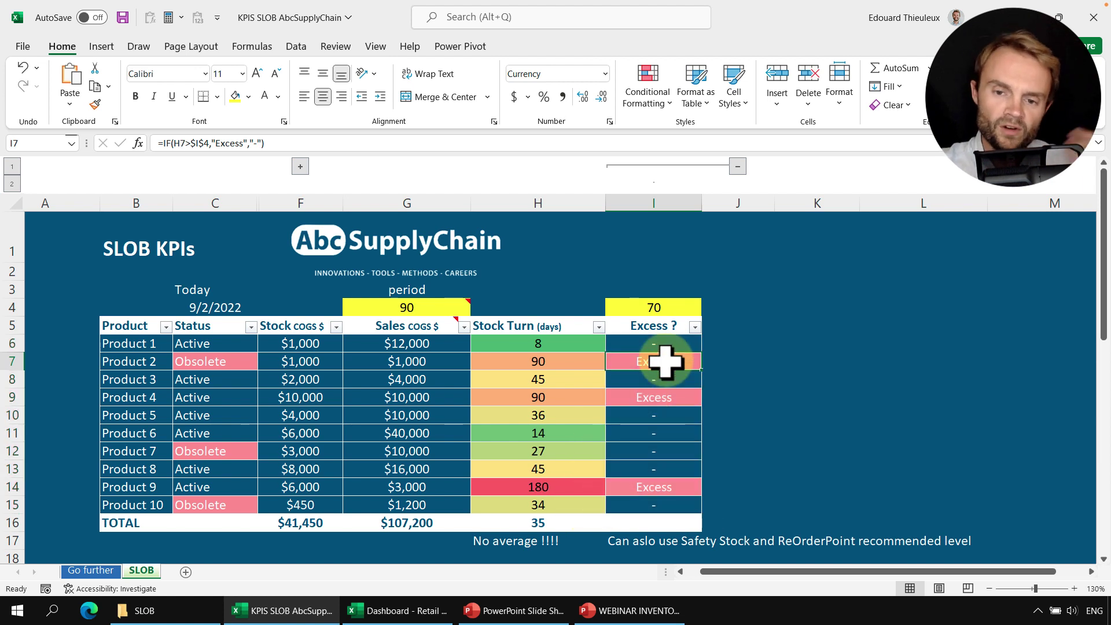
- Try an excess threshold of 40 days in I4, then restore it to 70
click(664, 310)
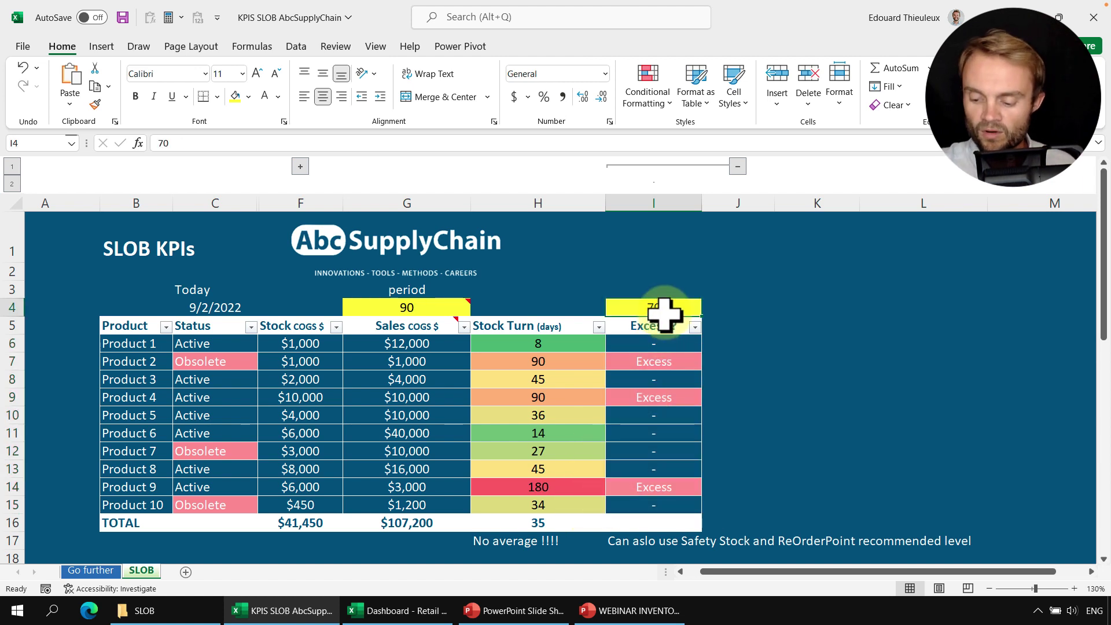
text(40)
key(Return)
click(666, 309)
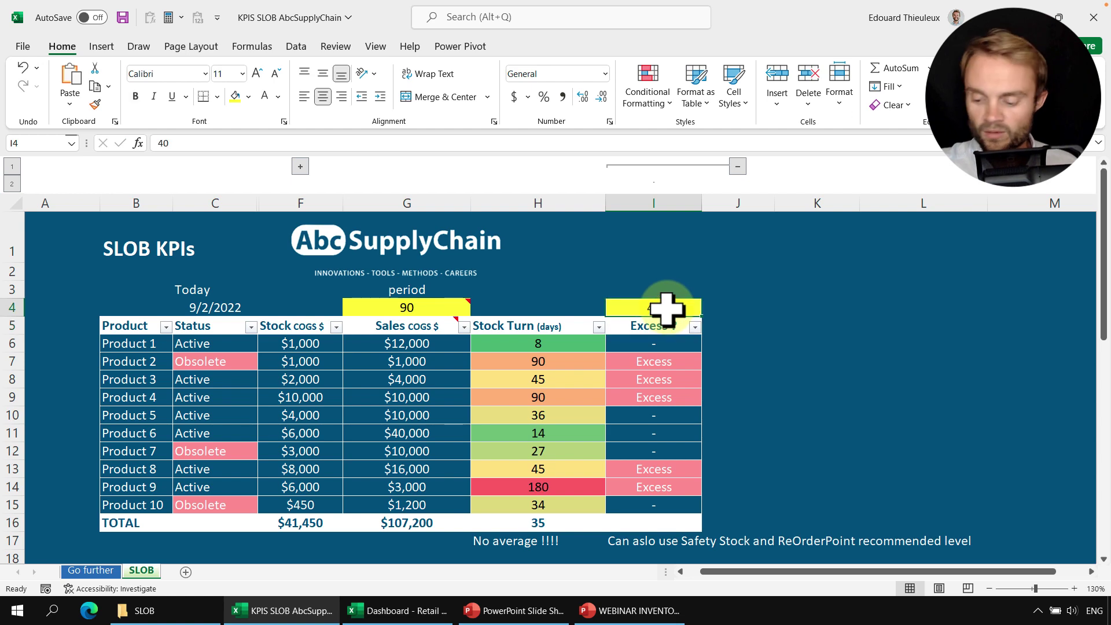
text(70)
key(Return)
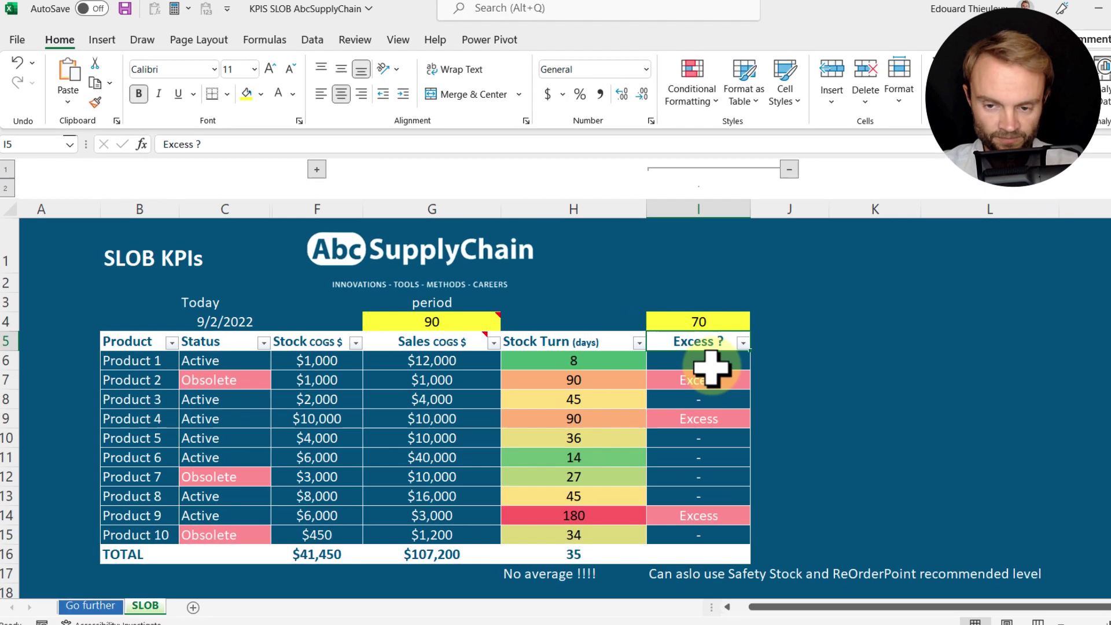
- Inspect the Excess ? formula in I6 with its referenced cells, and compare the column's flags with the Stock Turn days of Products 2 and 4
click(711, 367)
click(211, 145)
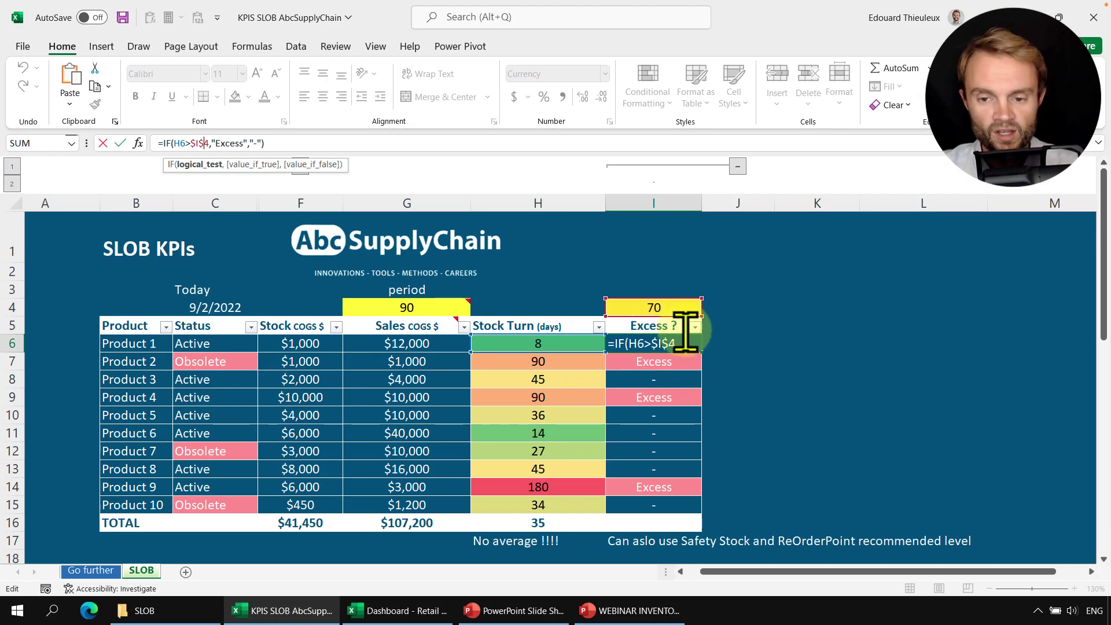
key(Escape)
drag(671, 347, 664, 504)
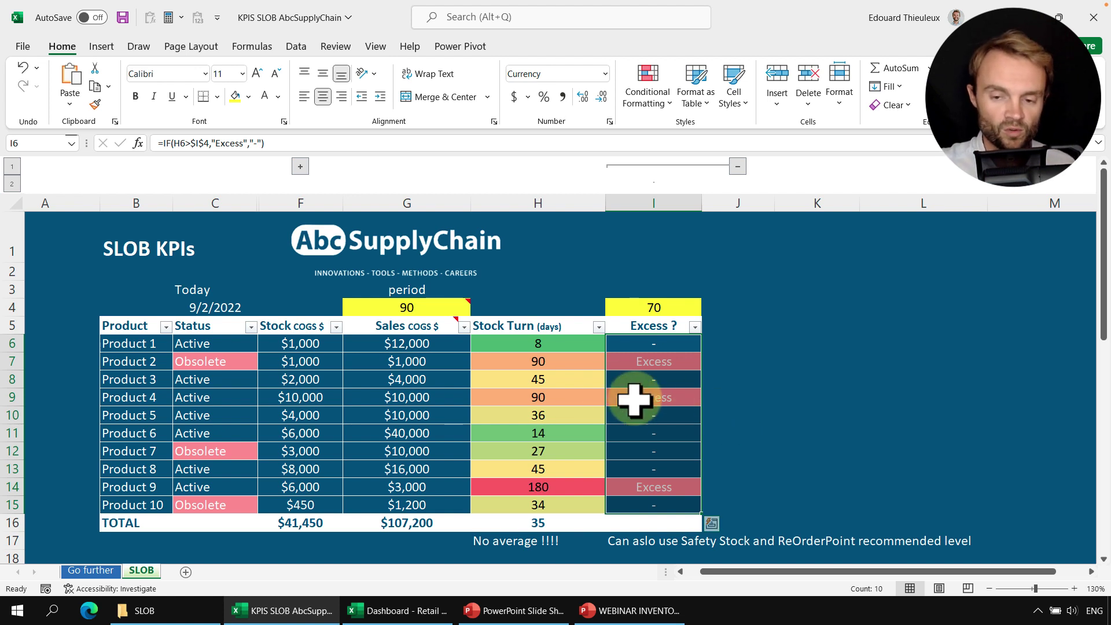
click(577, 360)
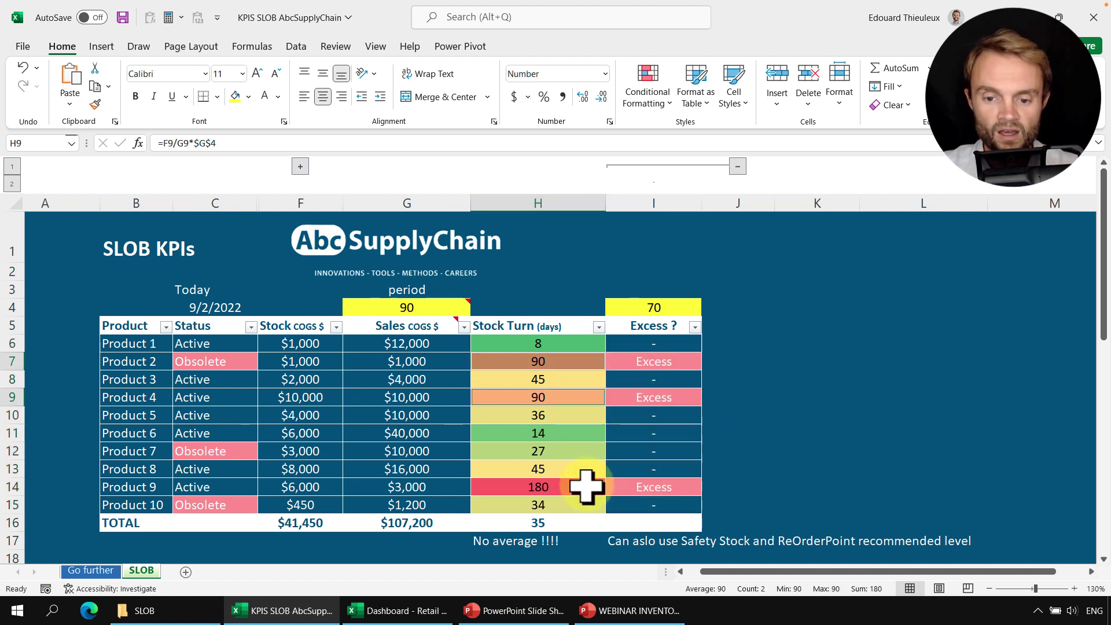
click(732, 415)
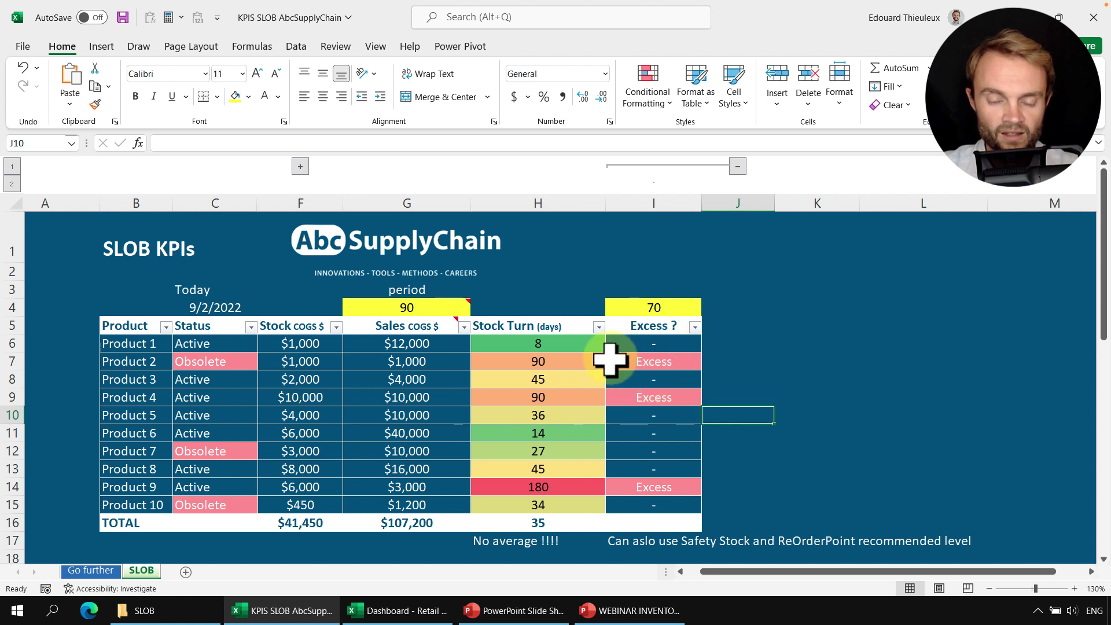
drag(550, 343, 653, 523)
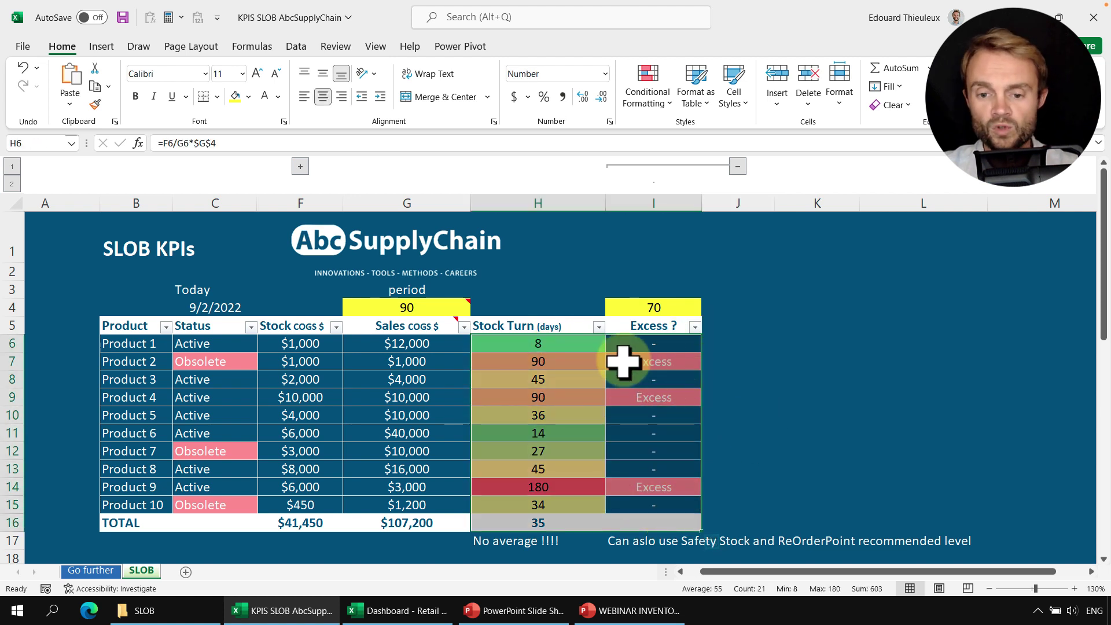
click(425, 358)
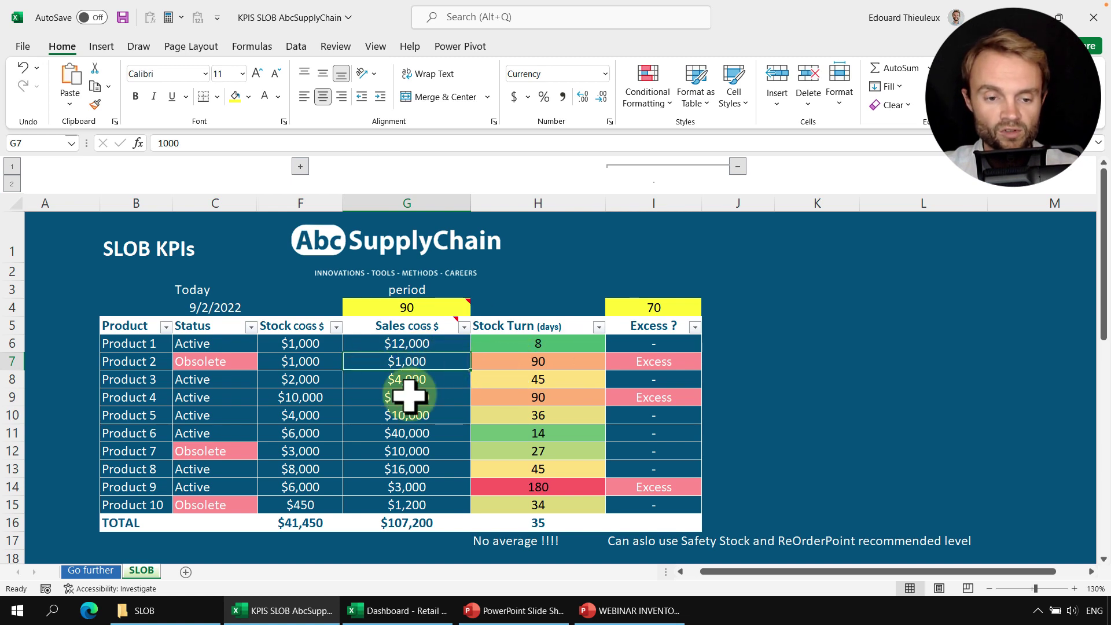
- Examine the PivotTable's stock value share for Obsolete products and the overall Stock Turn in H16
scroll(416, 396, down, 3)
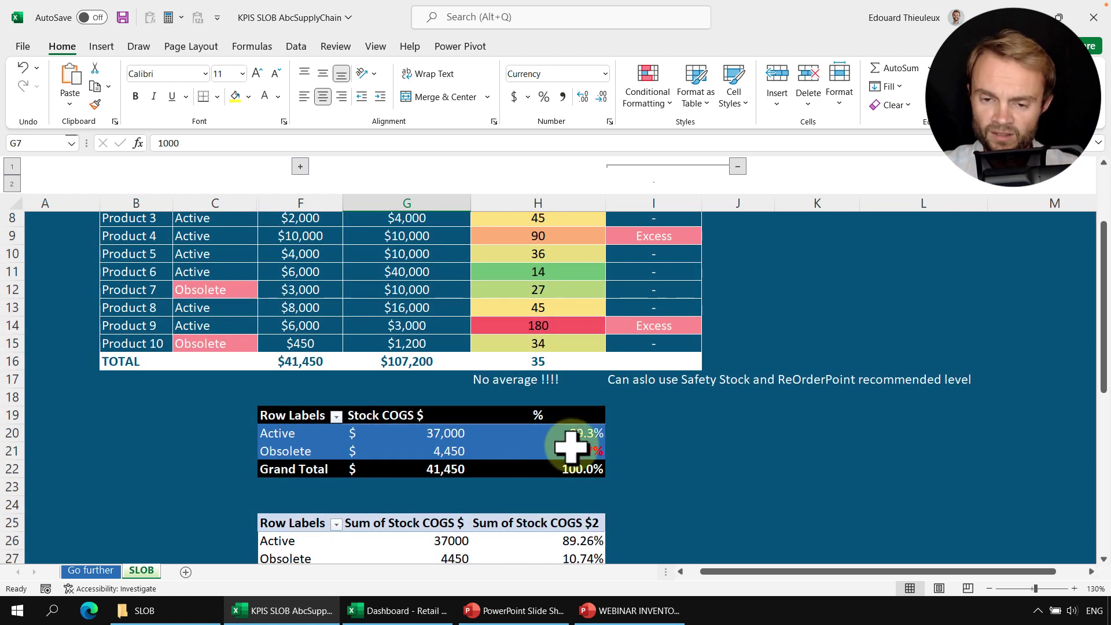
scroll(564, 445, up, 3)
scroll(570, 442, down, 1)
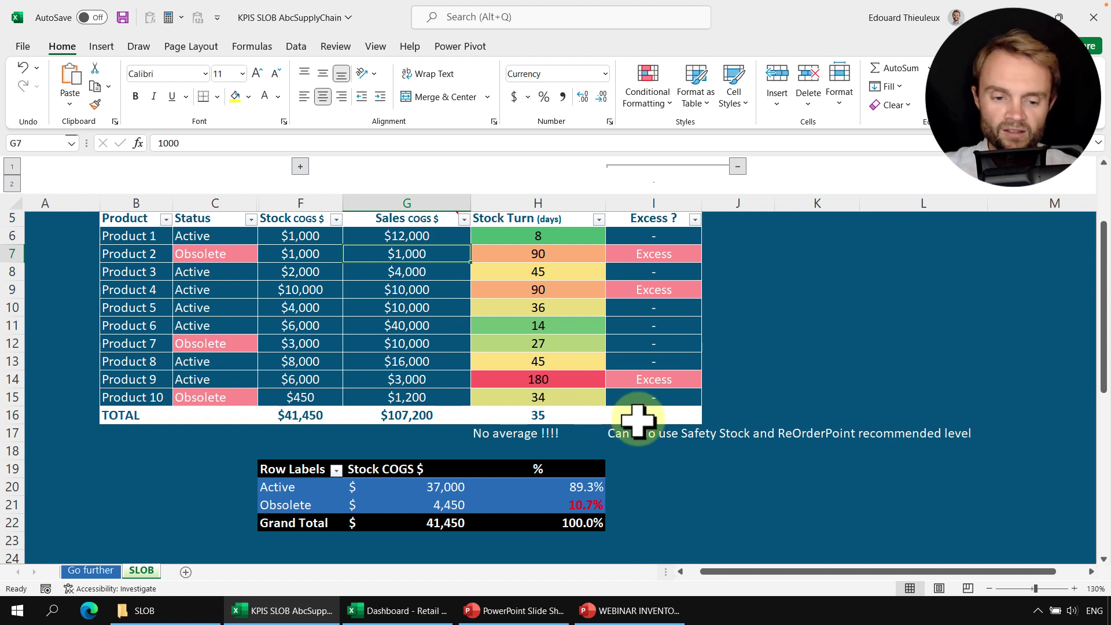
click(587, 502)
click(675, 486)
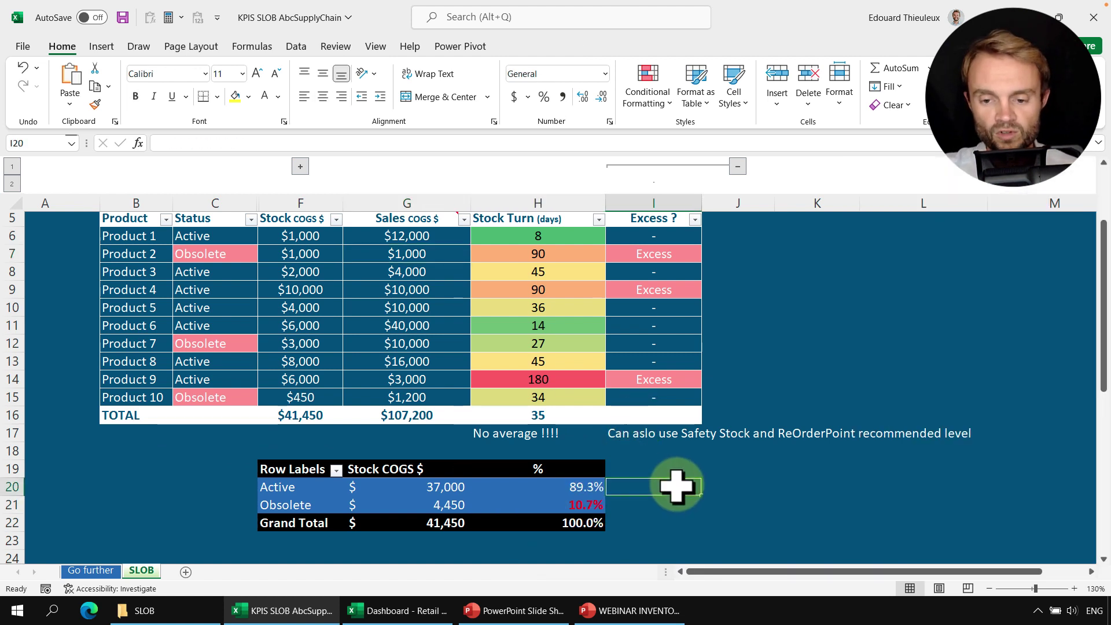
click(578, 414)
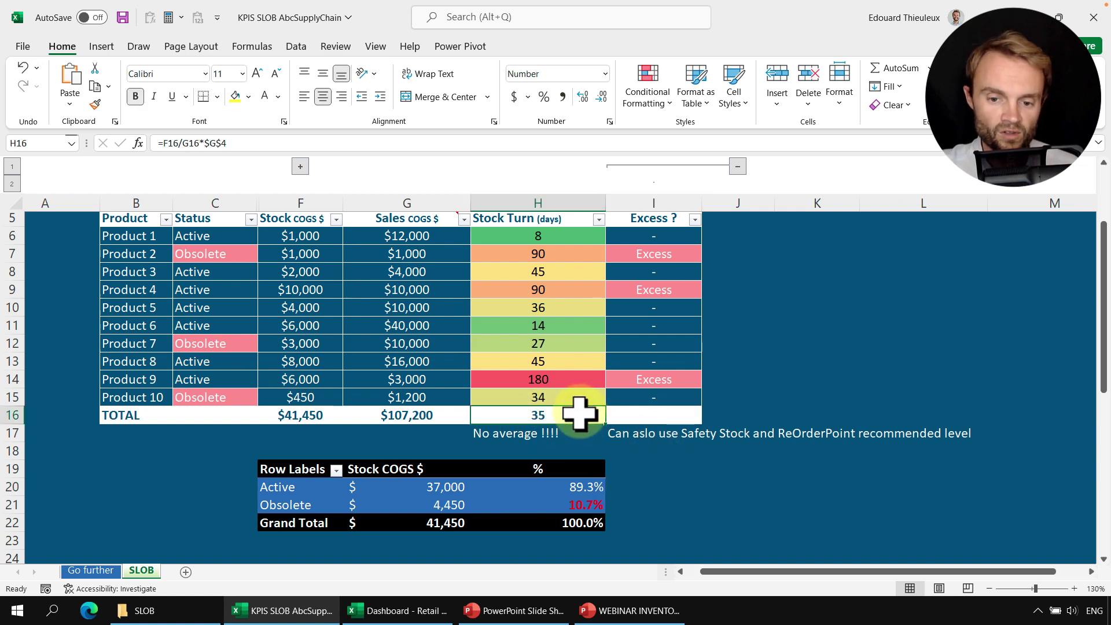
scroll(579, 414, up, 3)
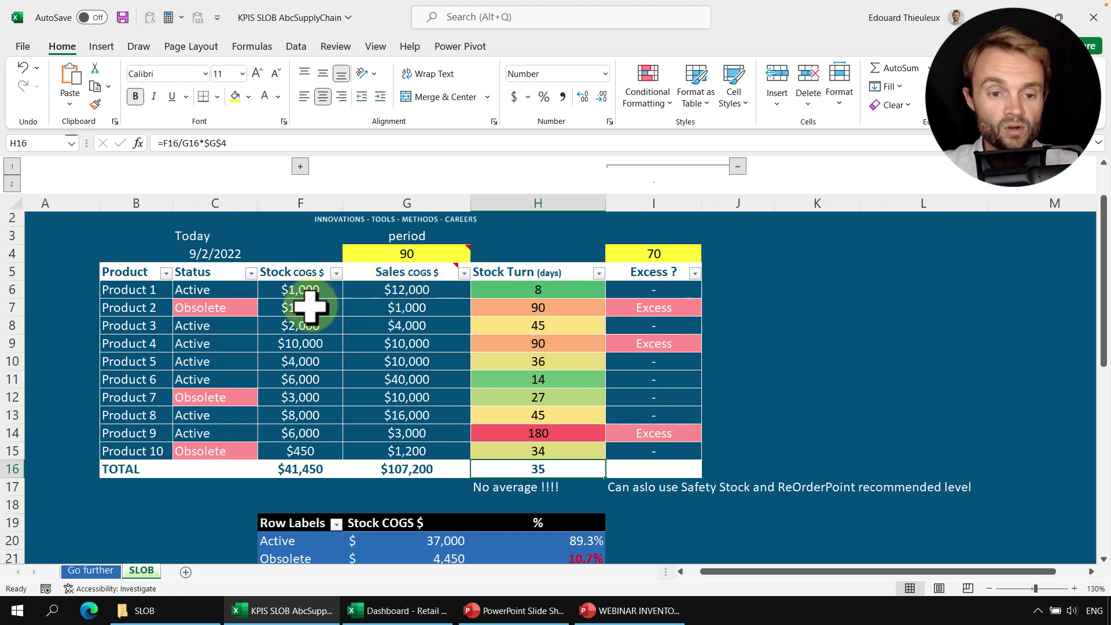
- Check Product 2's Excess ? formula in I7 and review the Stock Turn and Excess ? columns for all products
click(682, 307)
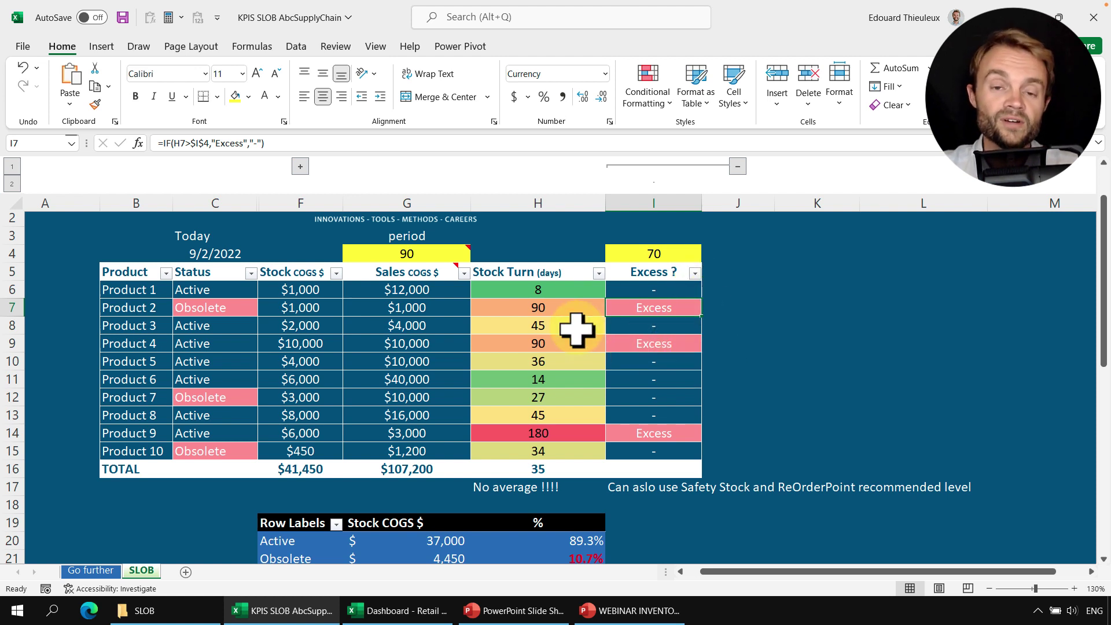
click(753, 343)
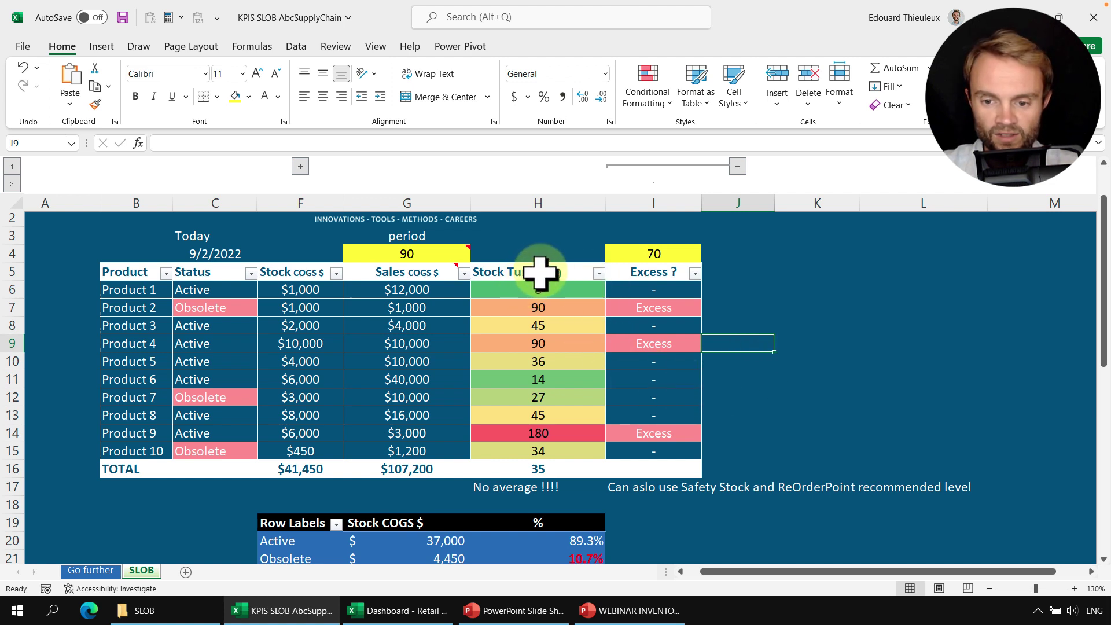
drag(540, 272, 640, 449)
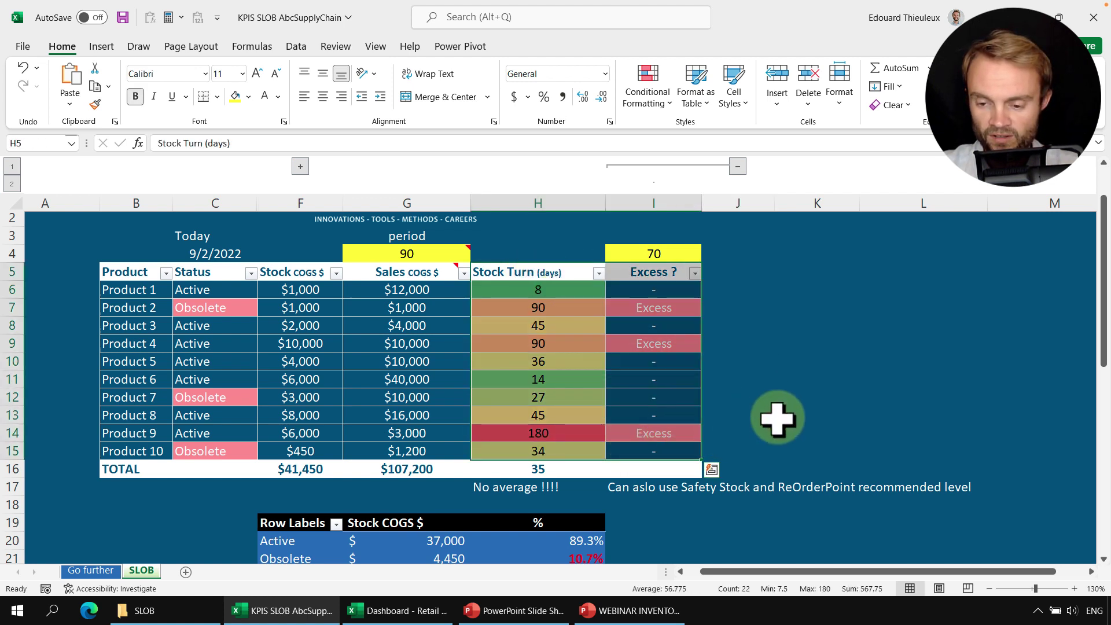
click(771, 427)
drag(550, 284, 549, 456)
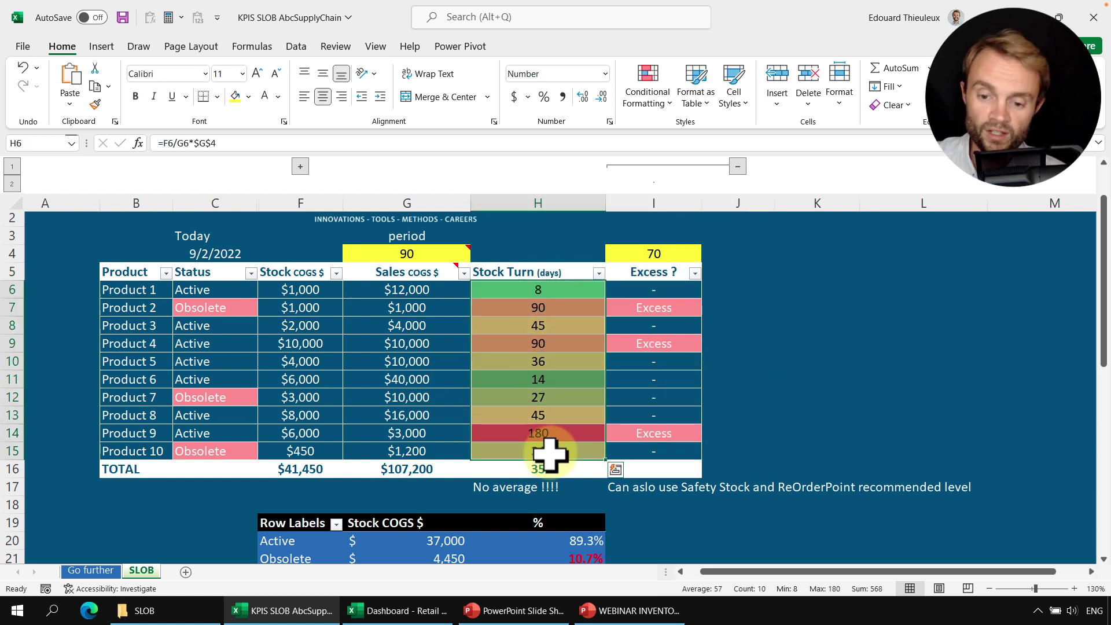
click(728, 397)
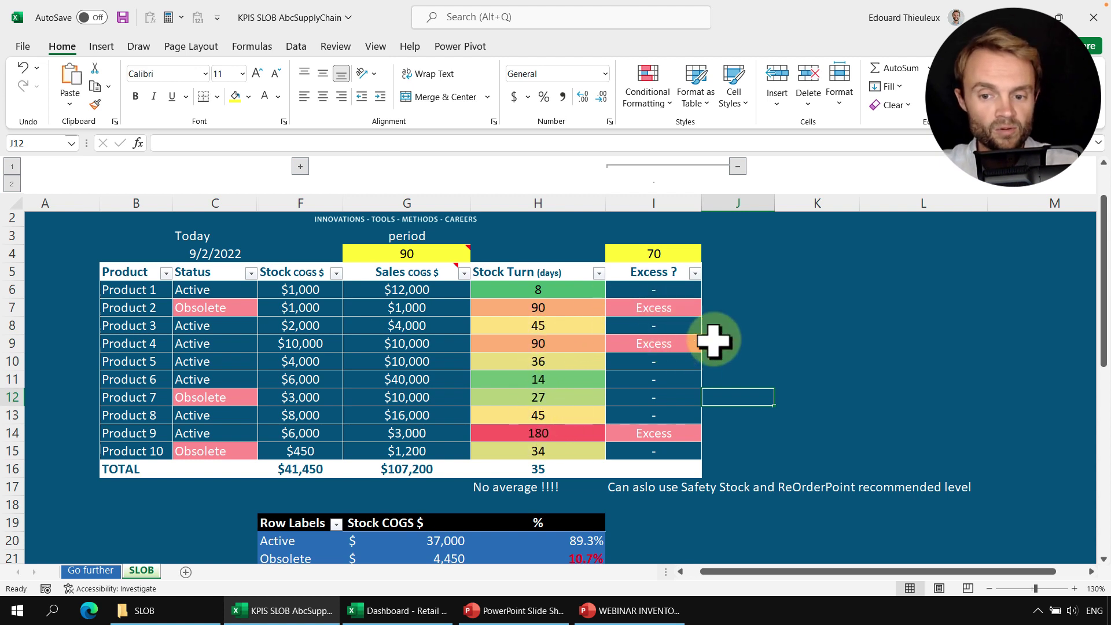
- Compare the rows of Products 4 and 1, and select the whole KPI table from B3 through row 17 for review
drag(713, 341, 185, 347)
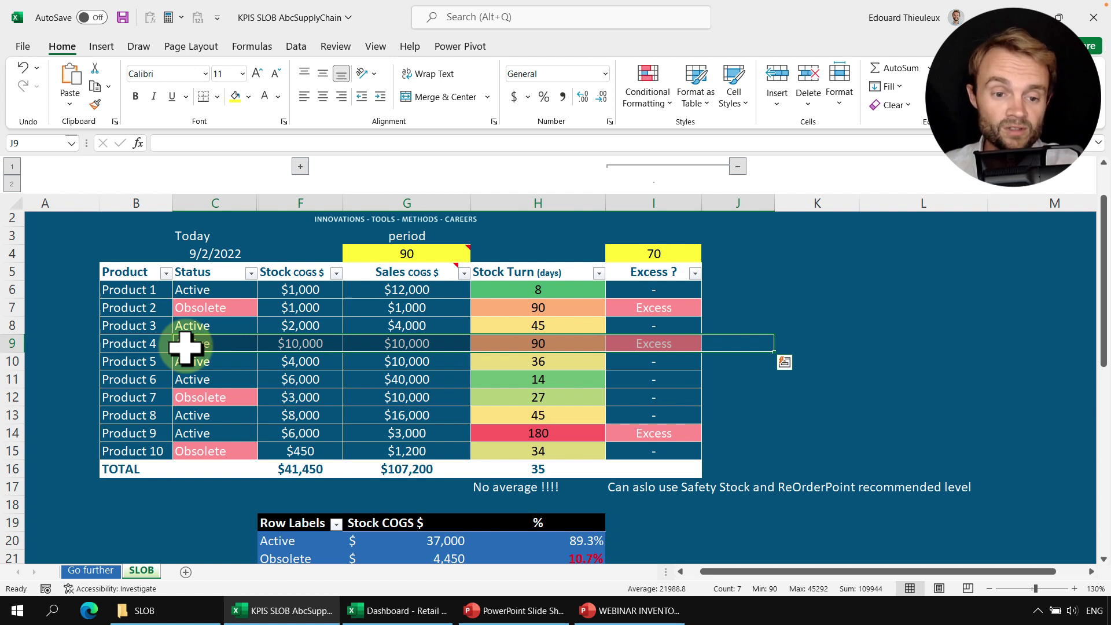
drag(756, 290, 191, 290)
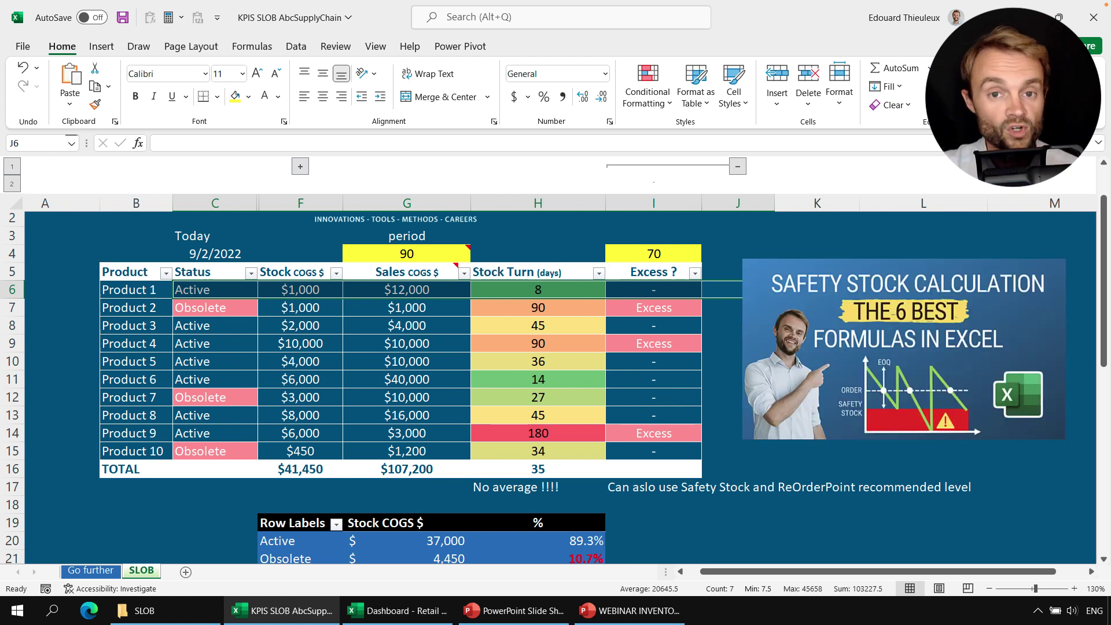
click(816, 378)
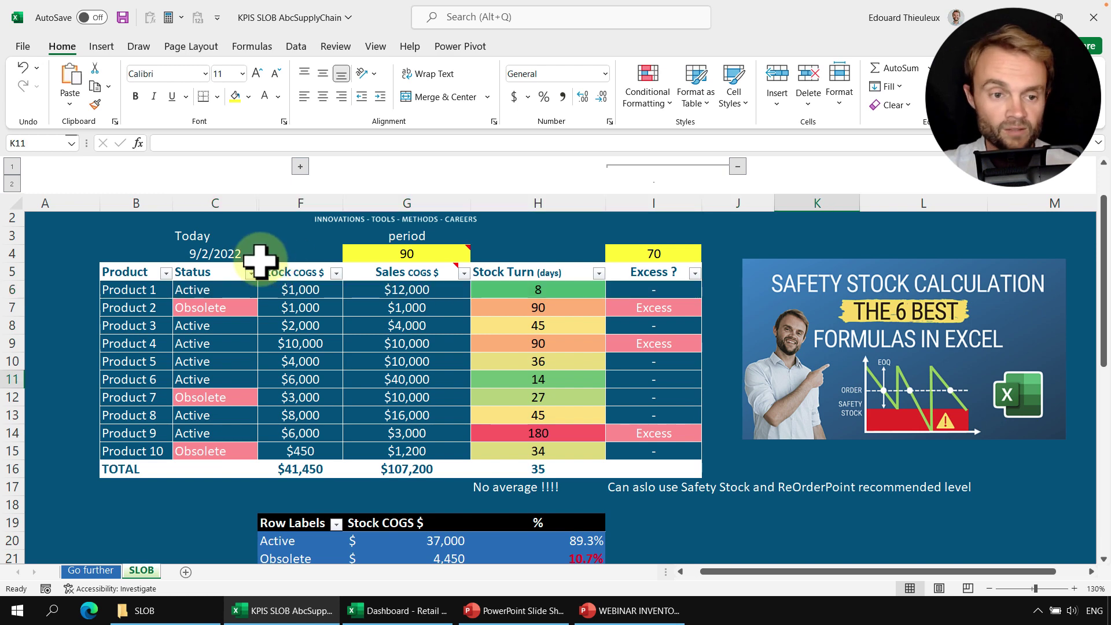
drag(132, 243, 714, 483)
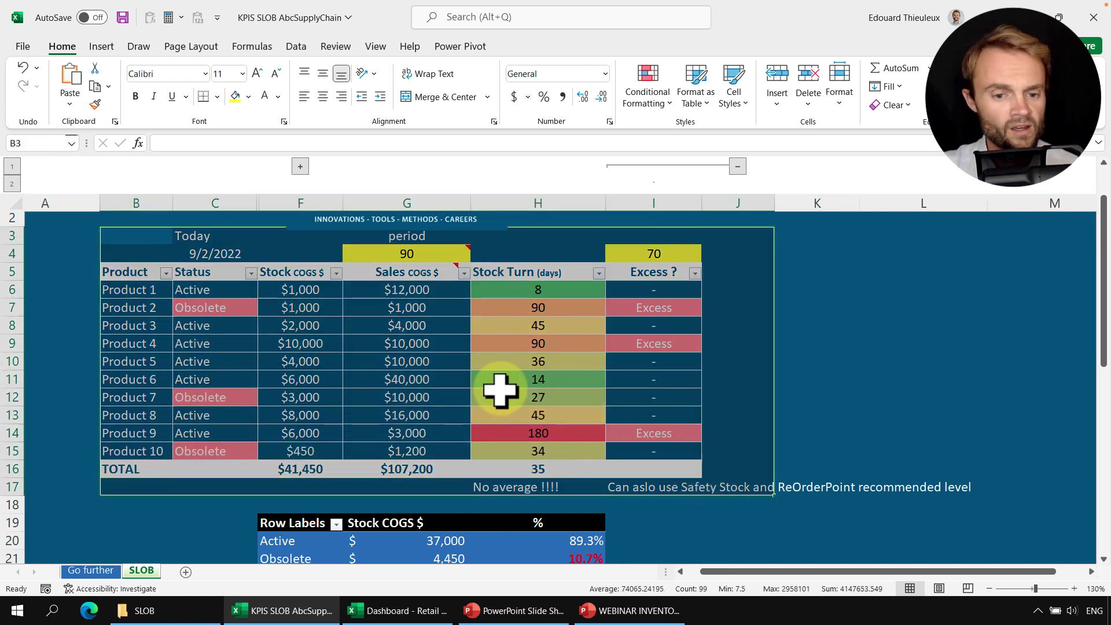
- Review the Stock Turn days in H6:H15 against the excess threshold in I4 and the Excess ? flags in I6:I15
scroll(610, 448, down, 2)
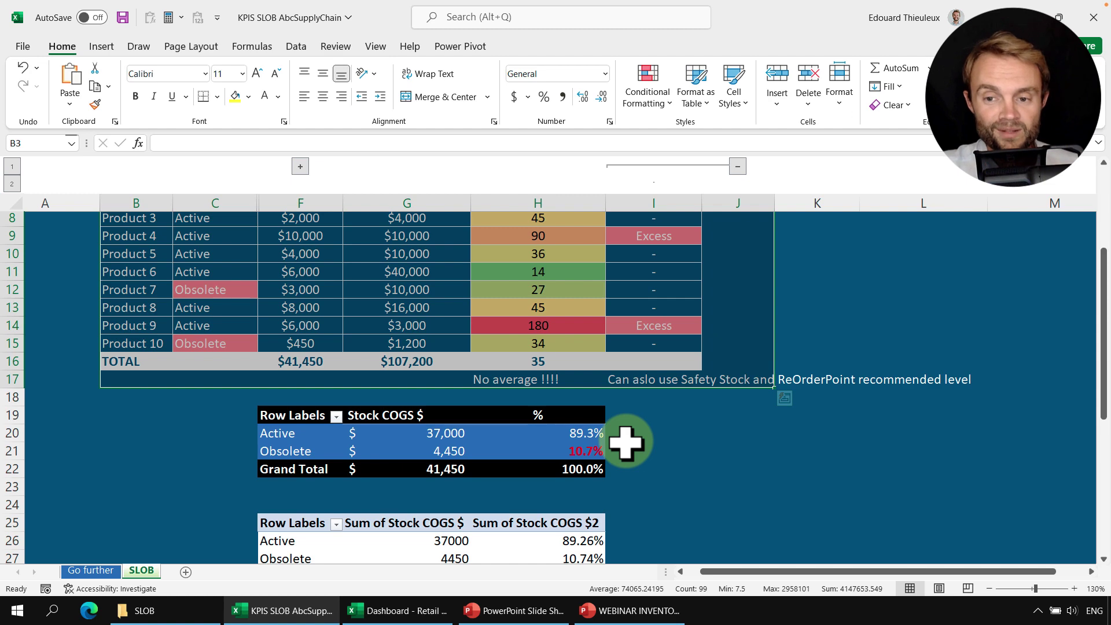
scroll(625, 443, up, 2)
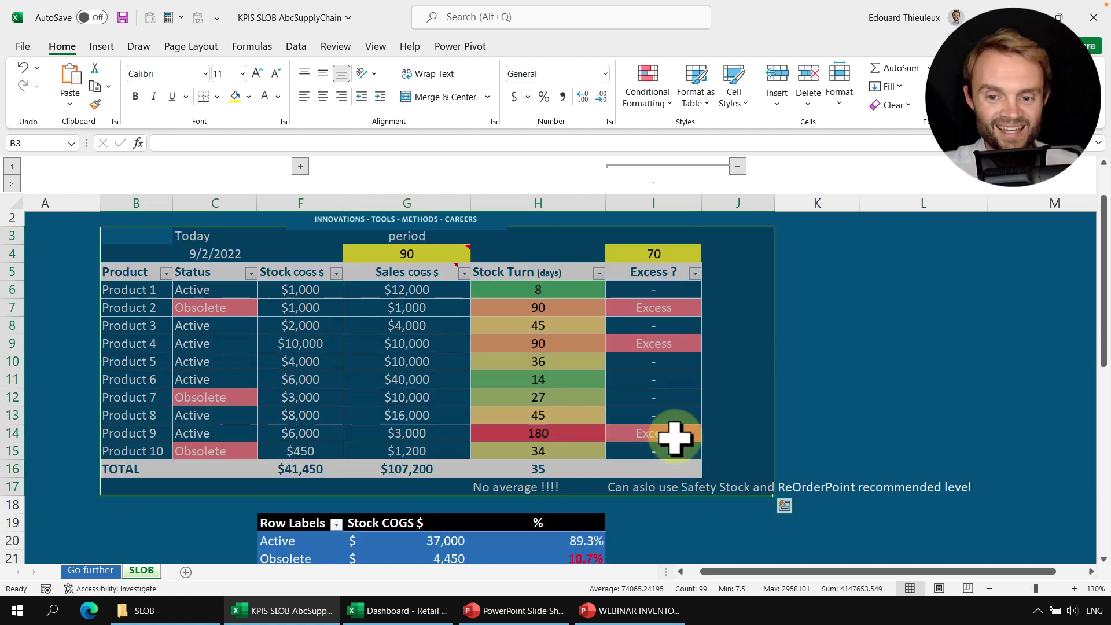
drag(561, 290, 545, 451)
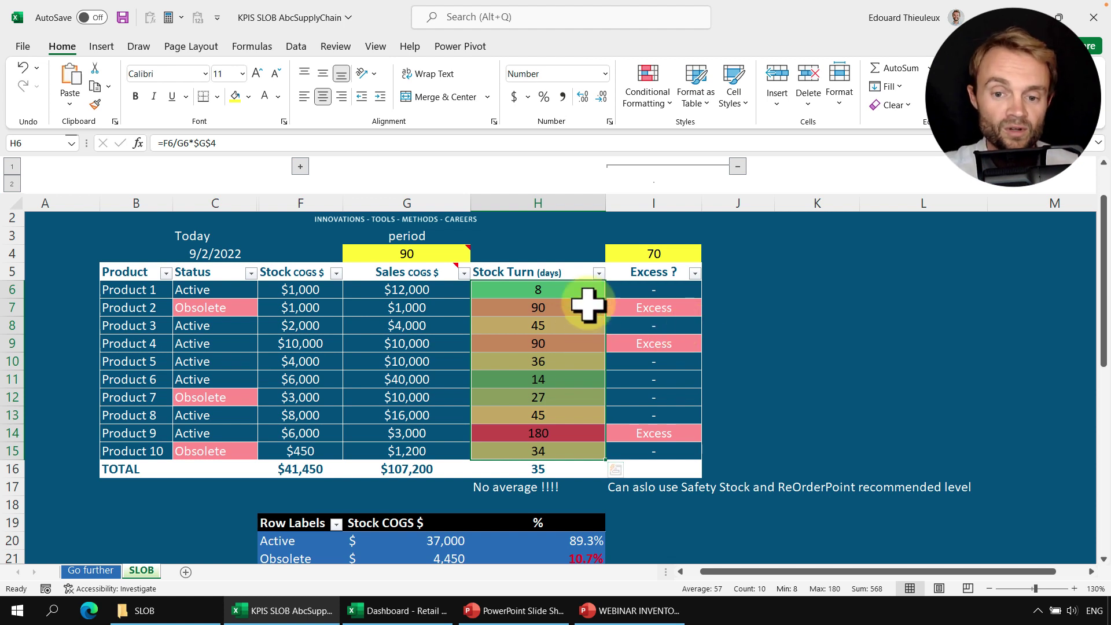
drag(649, 255, 732, 254)
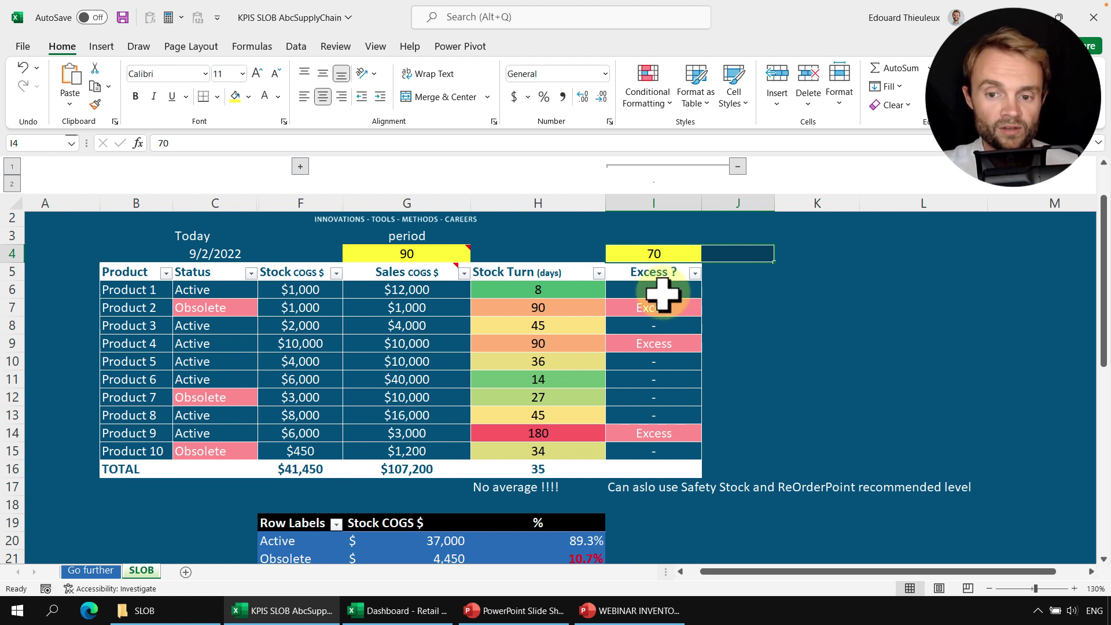
drag(659, 290, 654, 447)
click(731, 417)
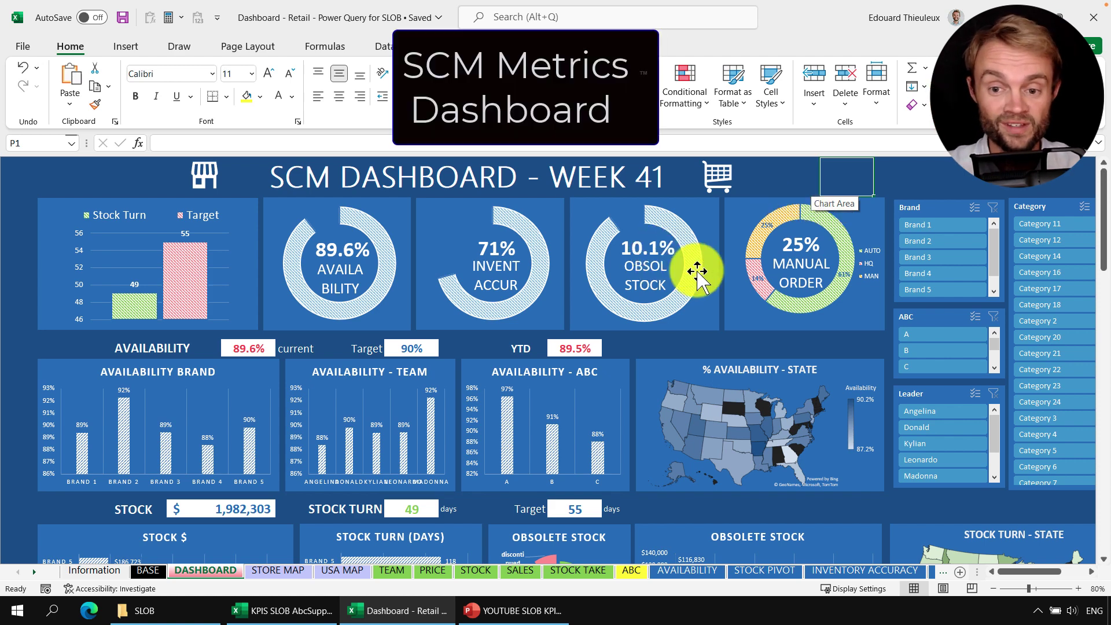
- Examine the obsolete stock gauge and the Obsolete Stock charts on the DASHBOARD sheet of the Dashboard - Retail workbook
scroll(648, 255, down, 2)
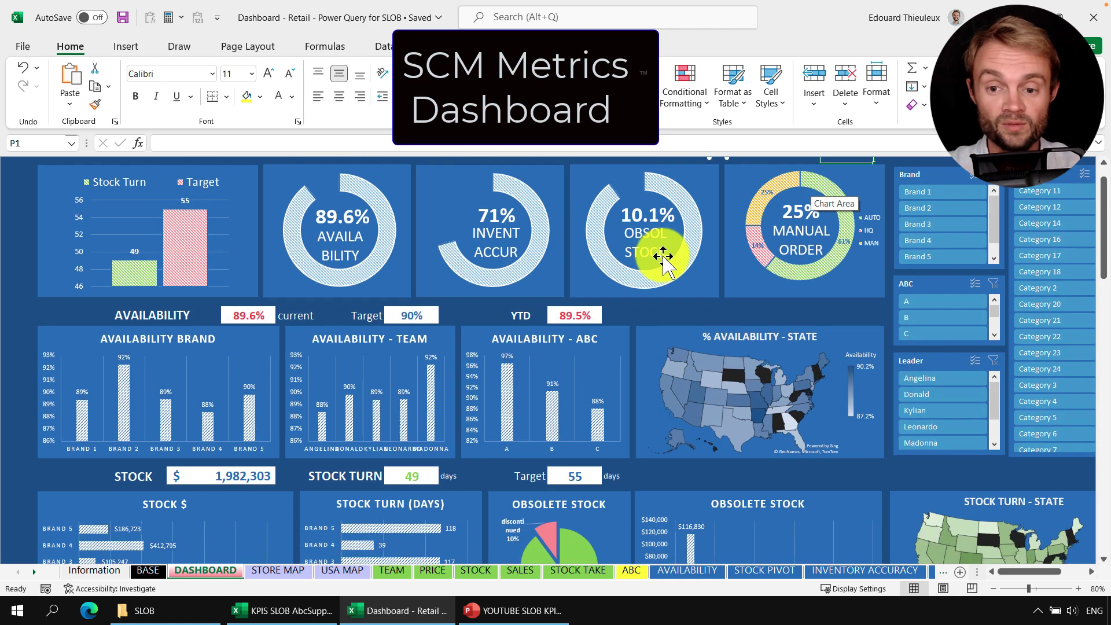
scroll(634, 235, up, 2)
scroll(669, 280, down, 4)
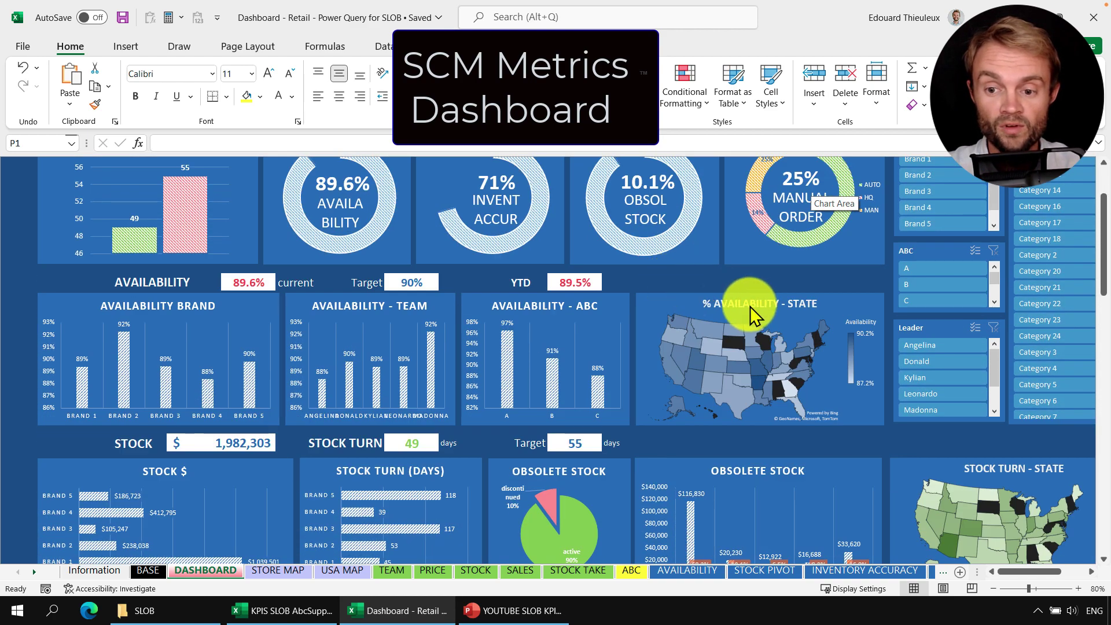
scroll(752, 295, down, 3)
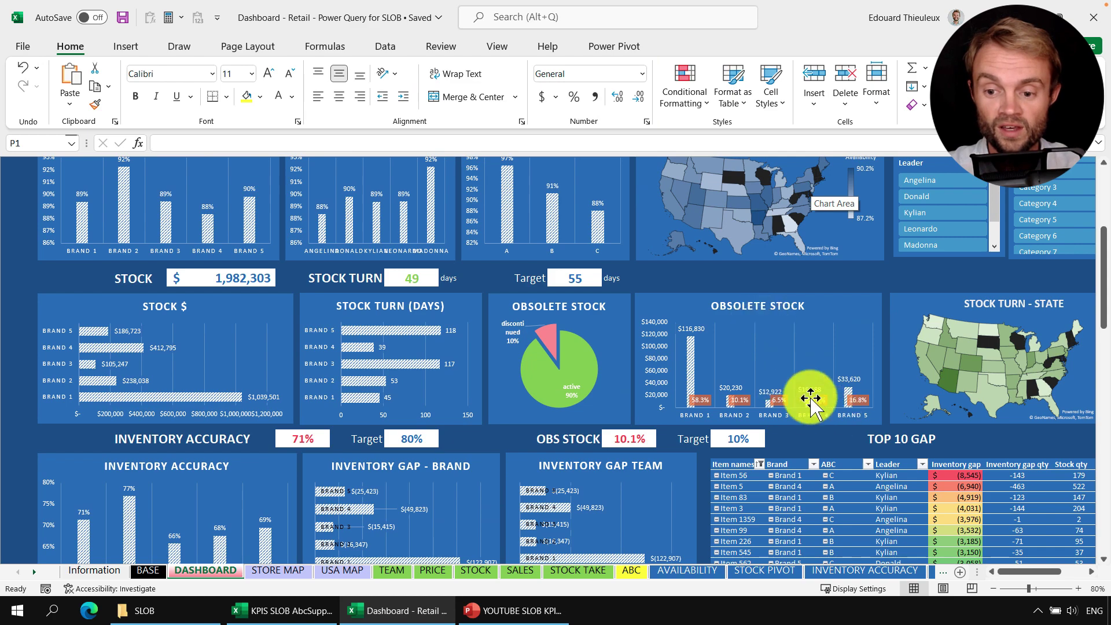
click(1078, 588)
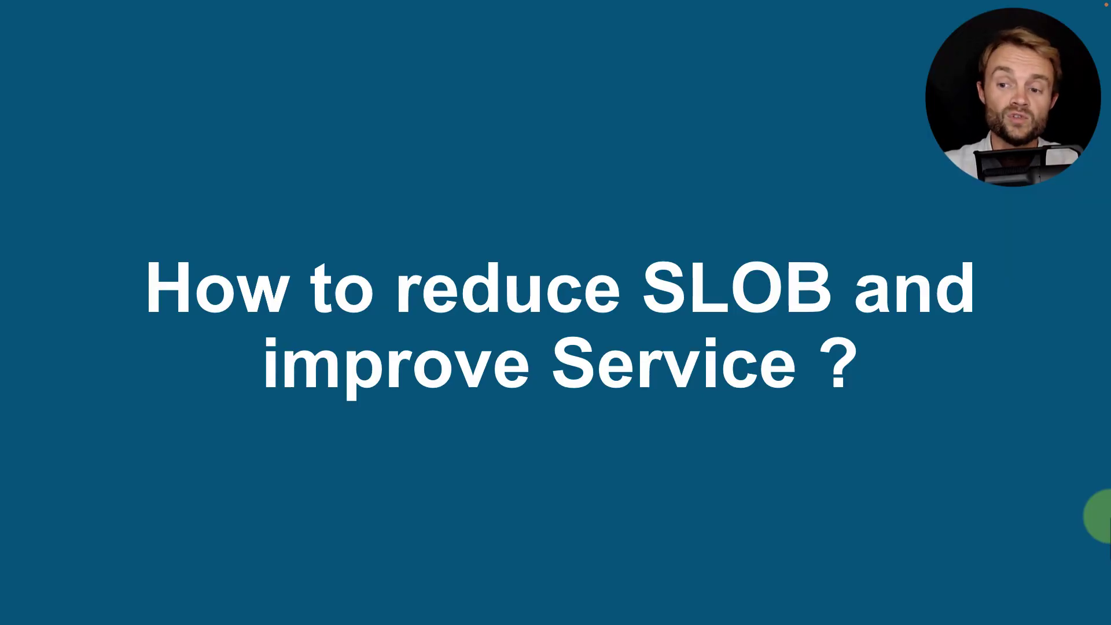
click(620, 466)
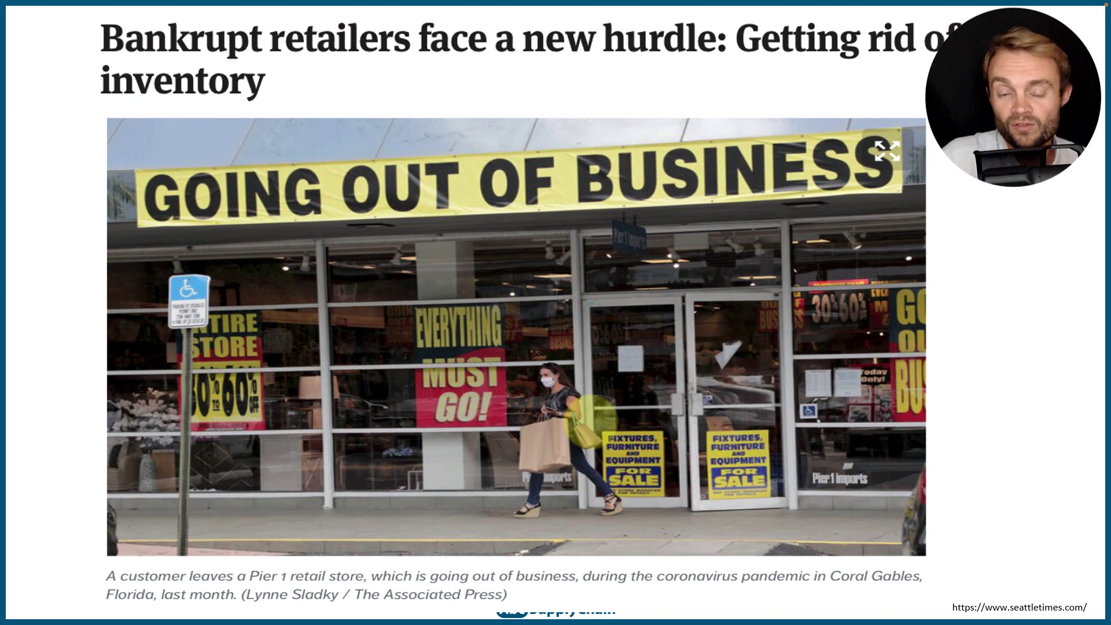
click(565, 354)
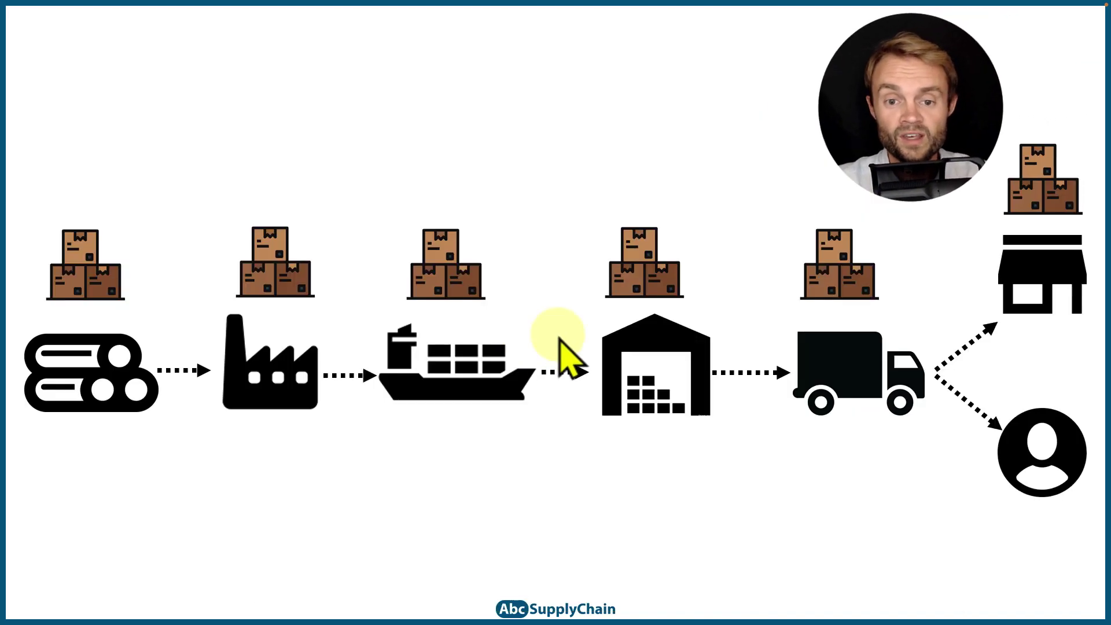